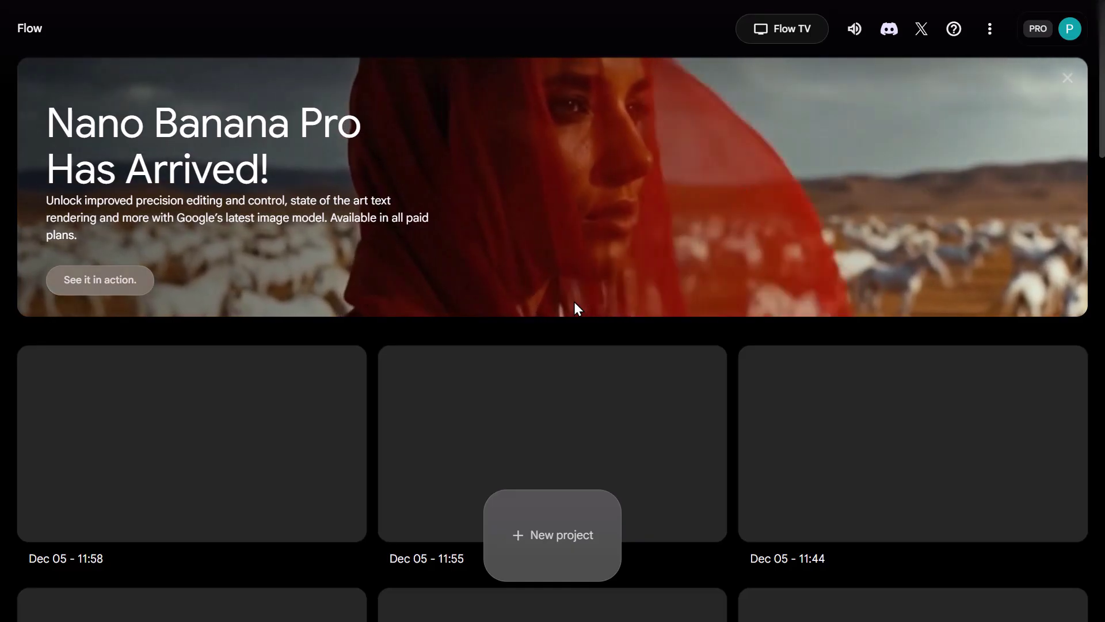
Step: Open the Dec 05 - 11:58 project from the project list
scroll(546, 361, down, 1)
scroll(597, 461, down, 4)
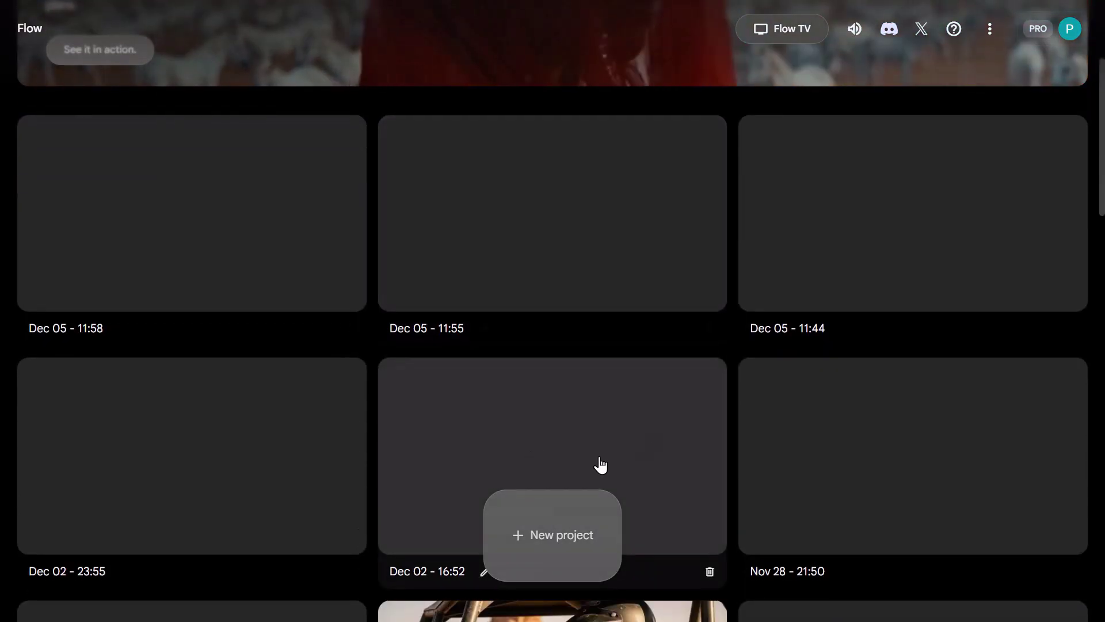
scroll(389, 363, up, 3)
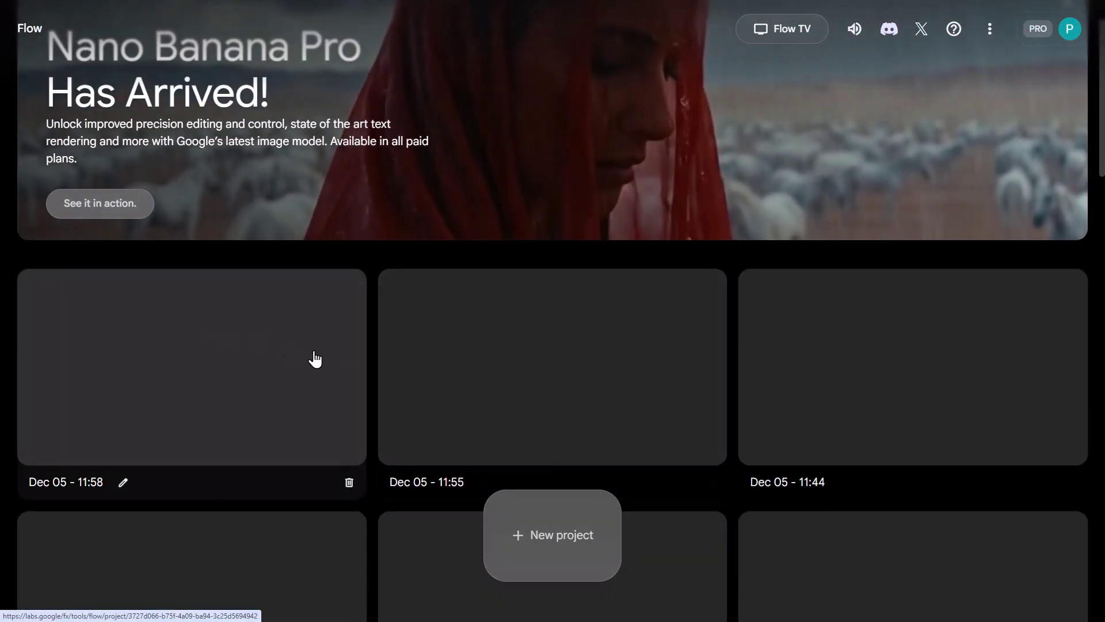
click(356, 413)
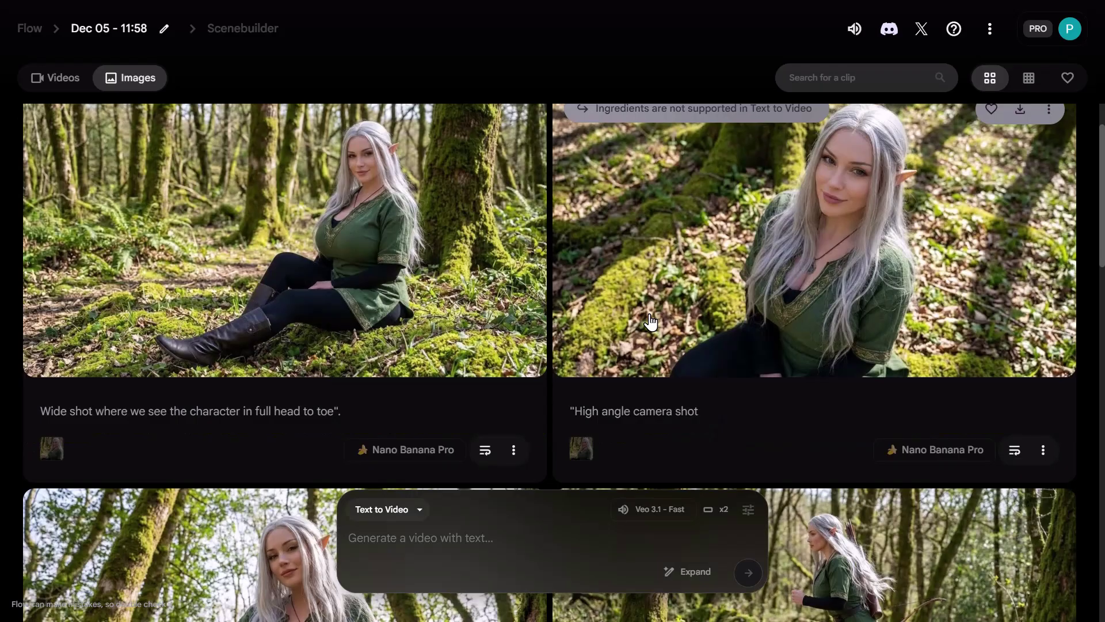
Step: Browse the elf Images gallery and show the Nano Banana Pro image-generation settings
scroll(649, 321, down, 10)
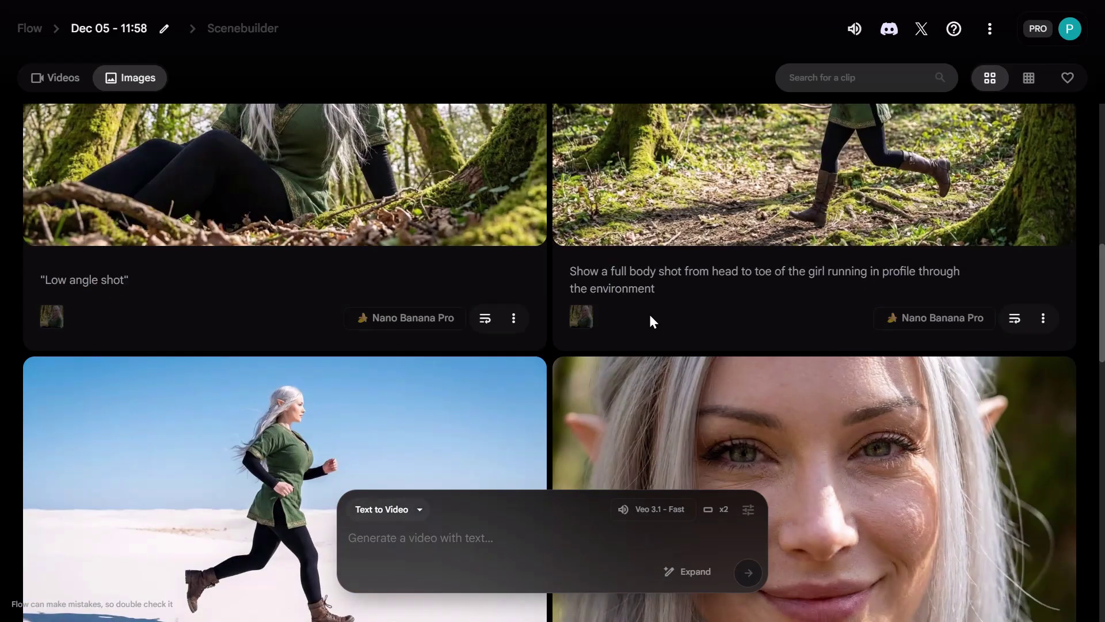
scroll(652, 321, down, 4)
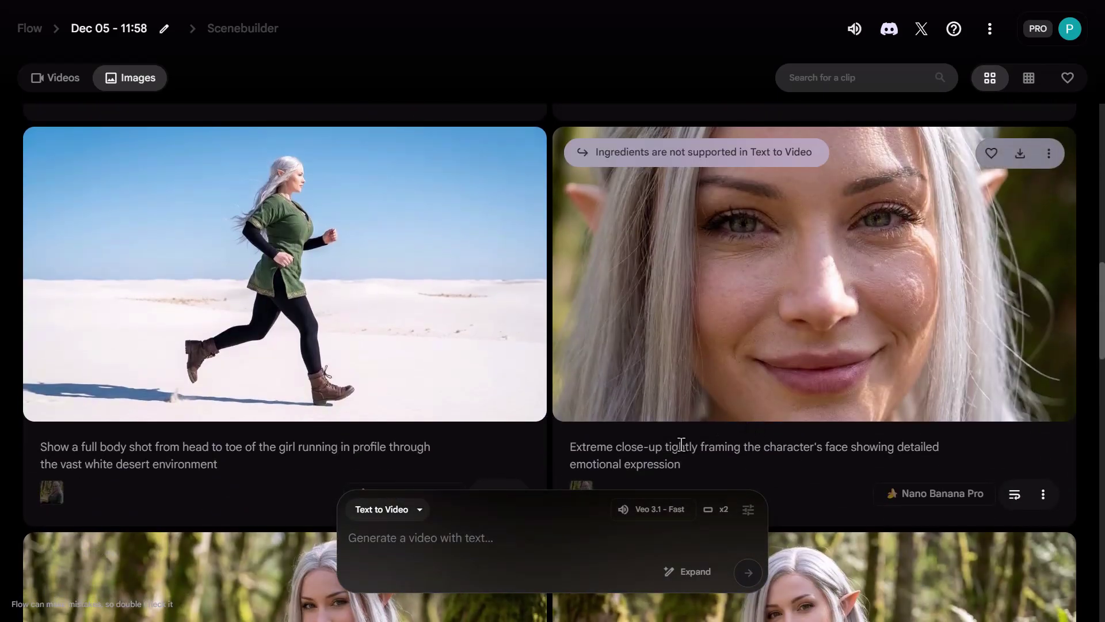
scroll(575, 345, down, 5)
click(743, 512)
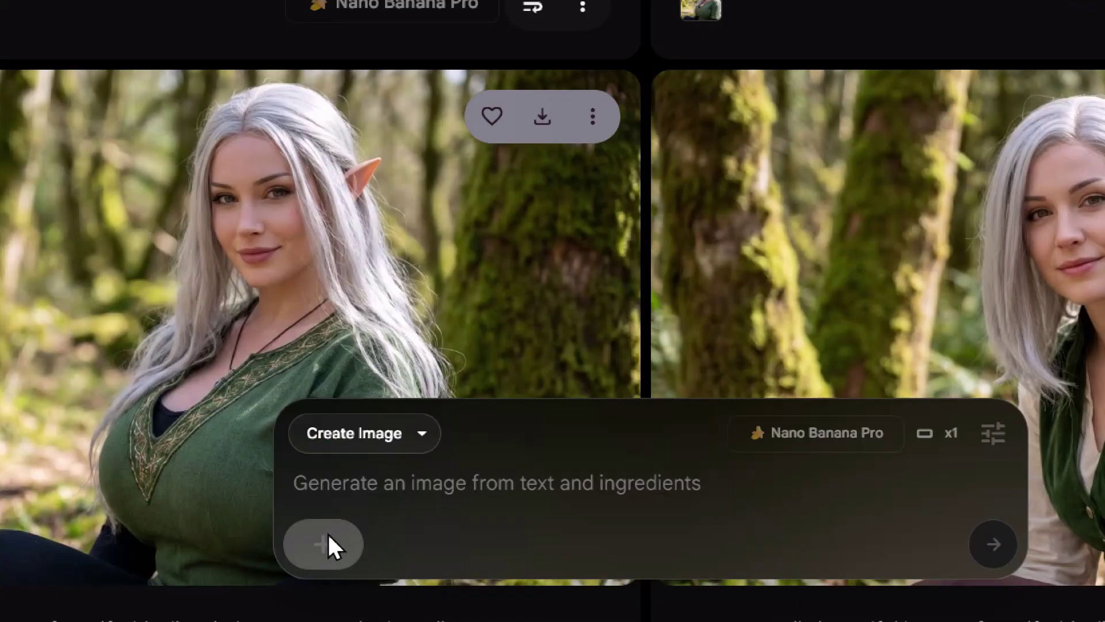
Step: Check the ingredients panel, then add the forest elf image as an ingredient
click(366, 573)
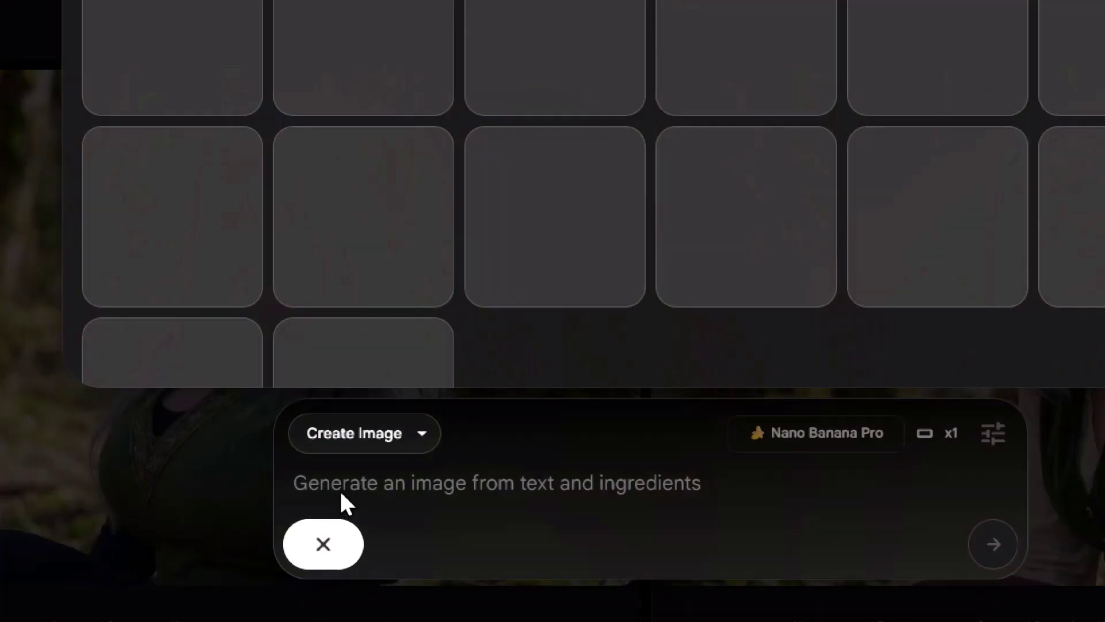
click(508, 81)
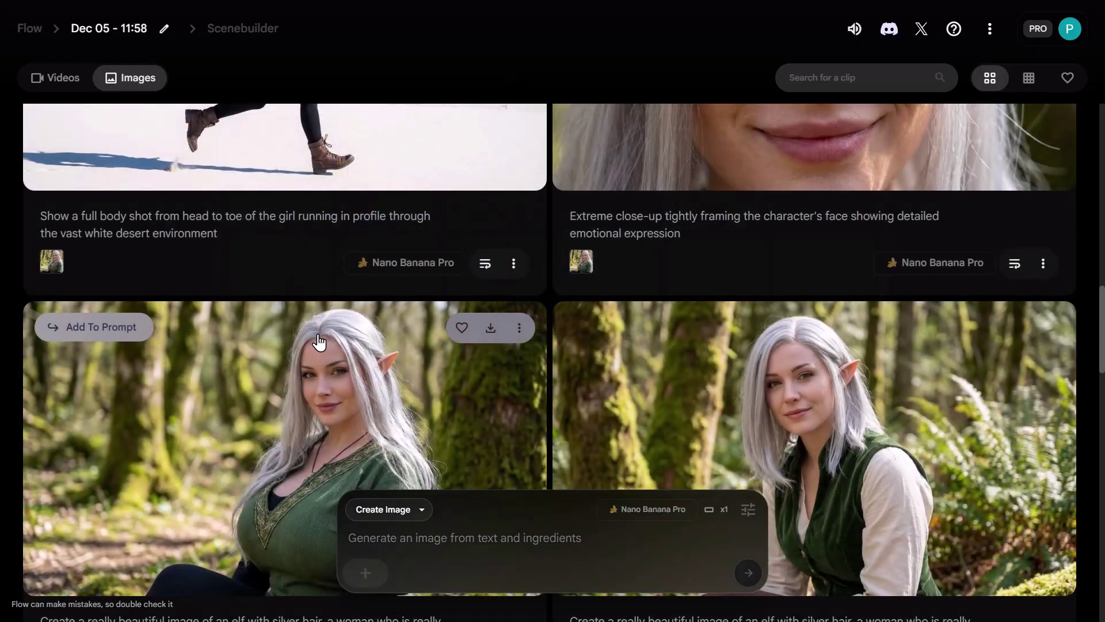
scroll(319, 342, down, 1)
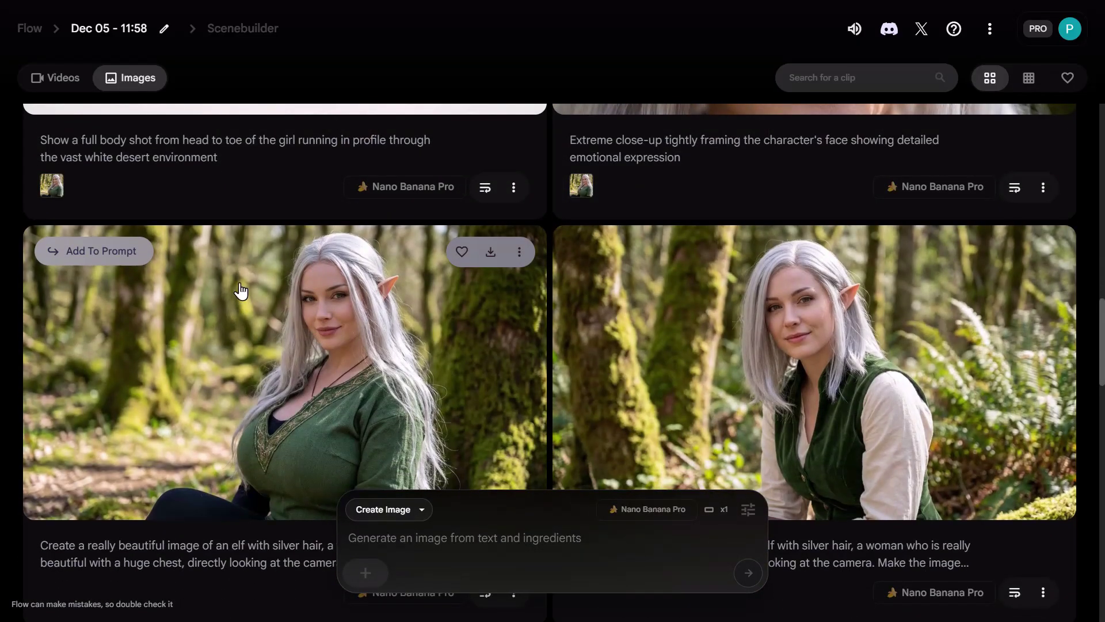
click(131, 263)
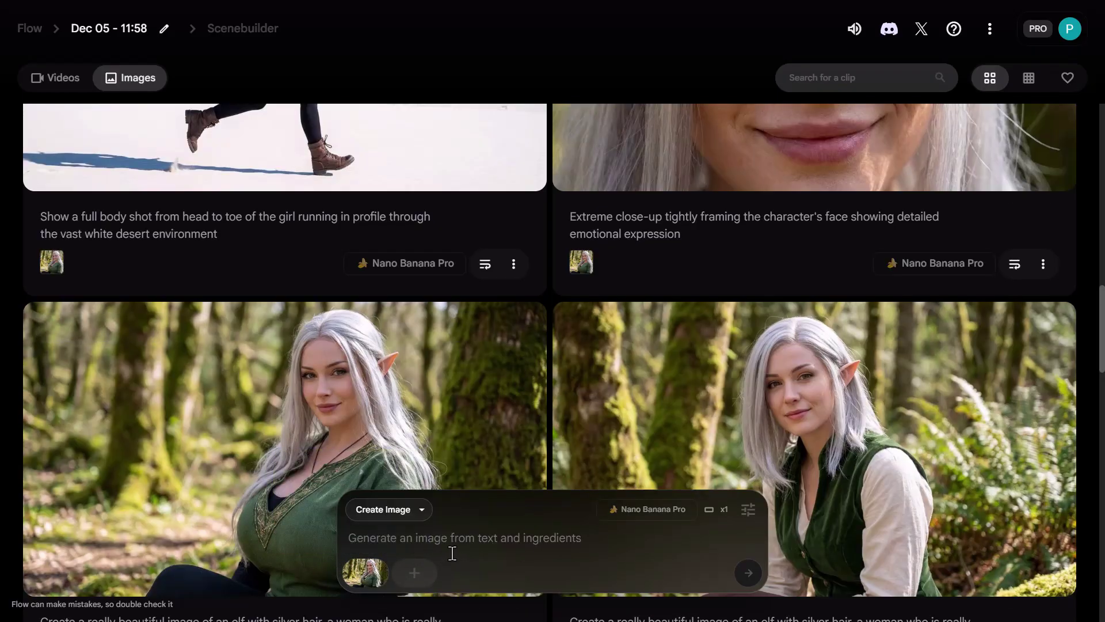
Step: Remove the elf ingredient from the prompt, then add the forest elf image again
scroll(610, 247, down, 5)
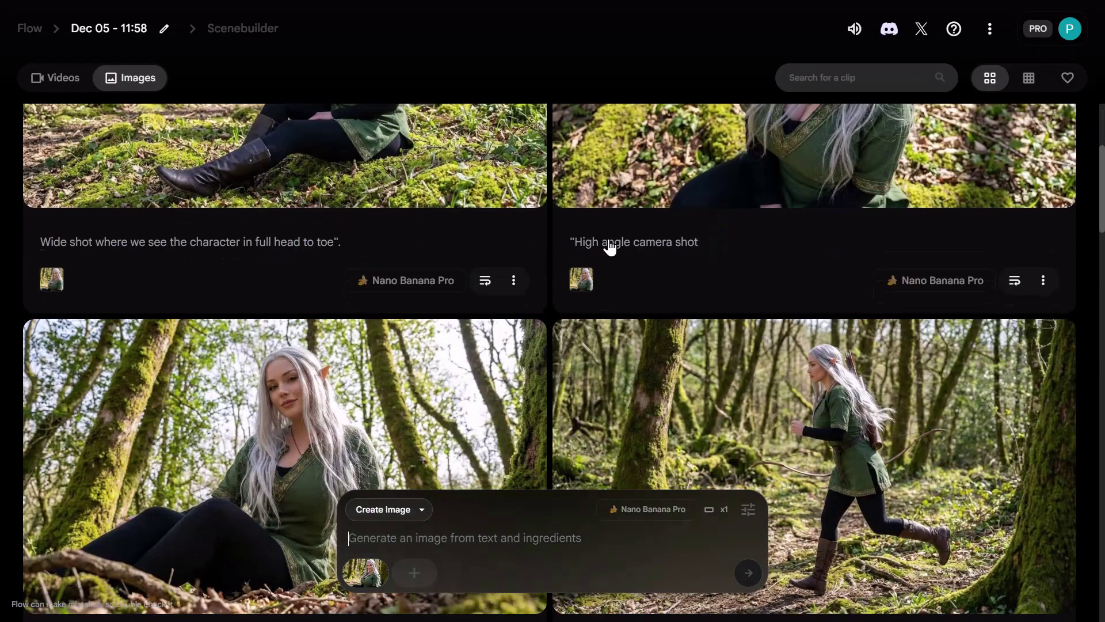
scroll(610, 247, down, 5)
click(369, 571)
scroll(352, 426, down, 5)
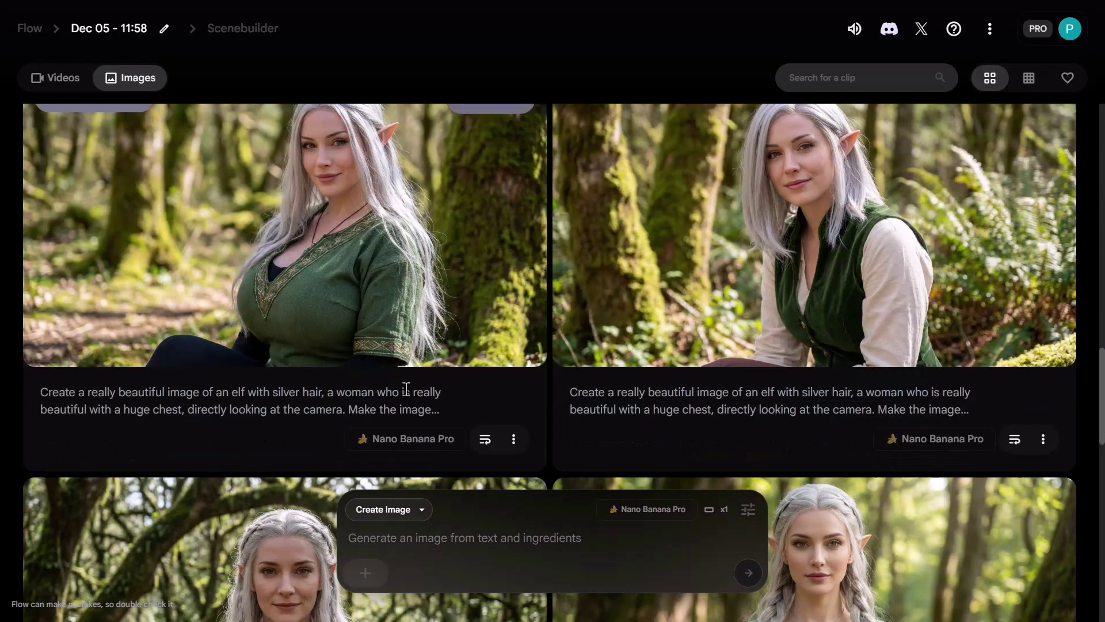
scroll(406, 390, up, 3)
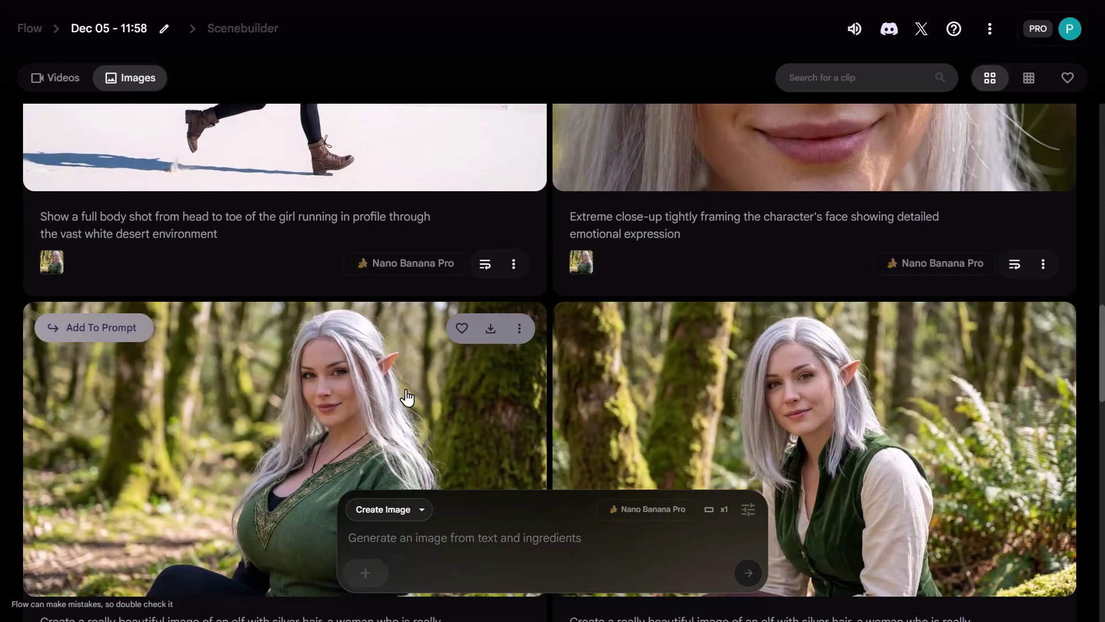
scroll(575, 402, up, 1)
click(642, 395)
scroll(724, 352, up, 2)
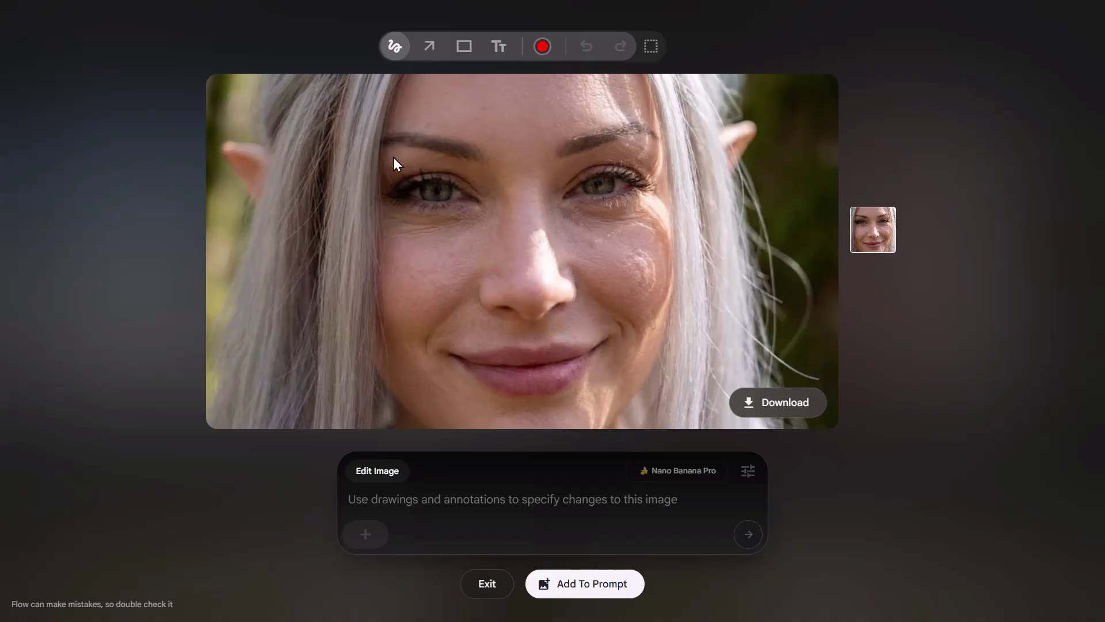
Step: Exit the Edit Image view and reopen the extreme close-up face image full-size
click(486, 581)
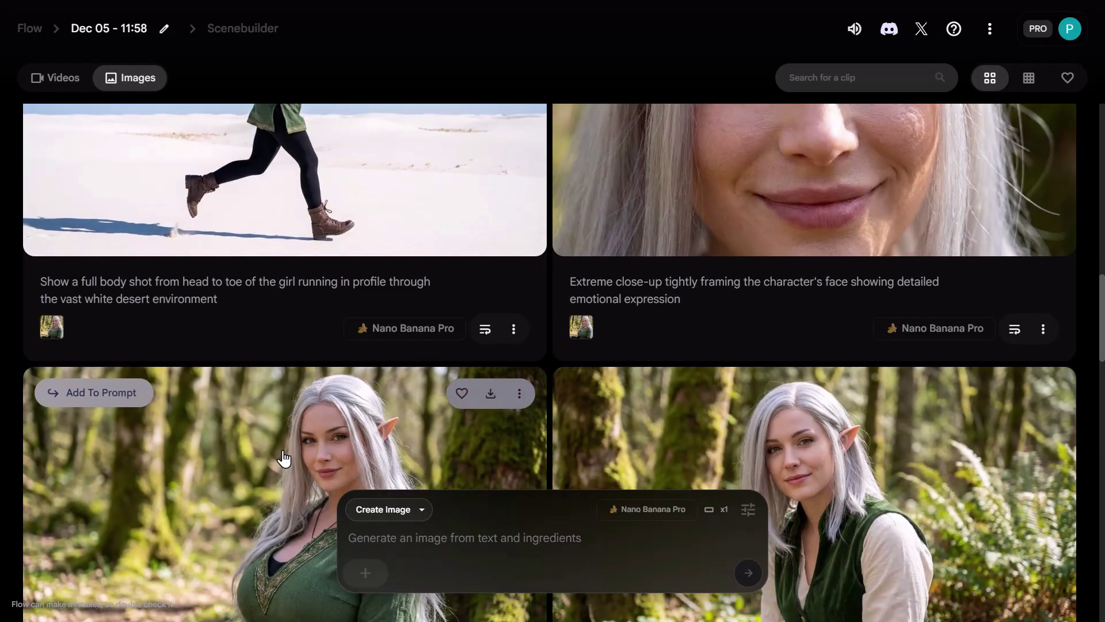
click(764, 315)
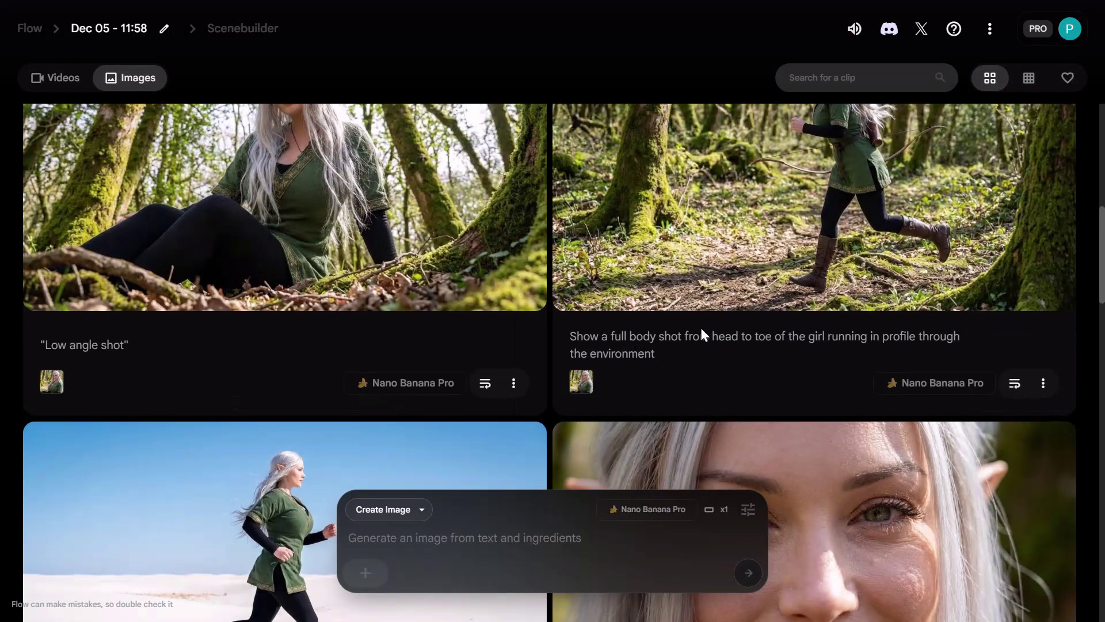
Step: View the forest running image full-size, briefly selecting part of its prompt text
click(700, 328)
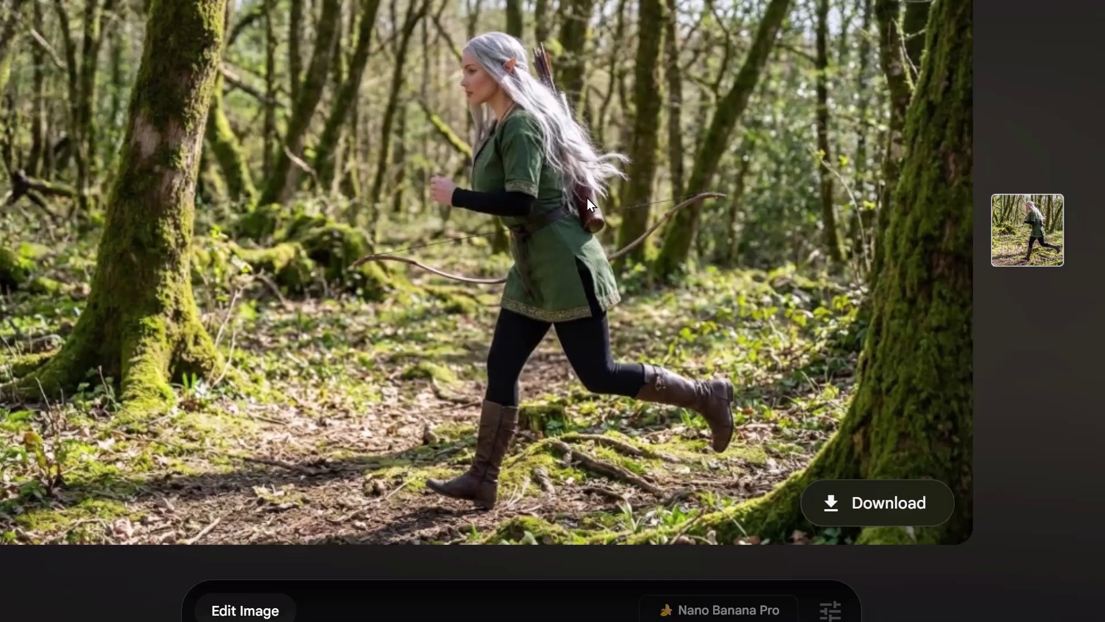
drag(576, 336, 628, 338)
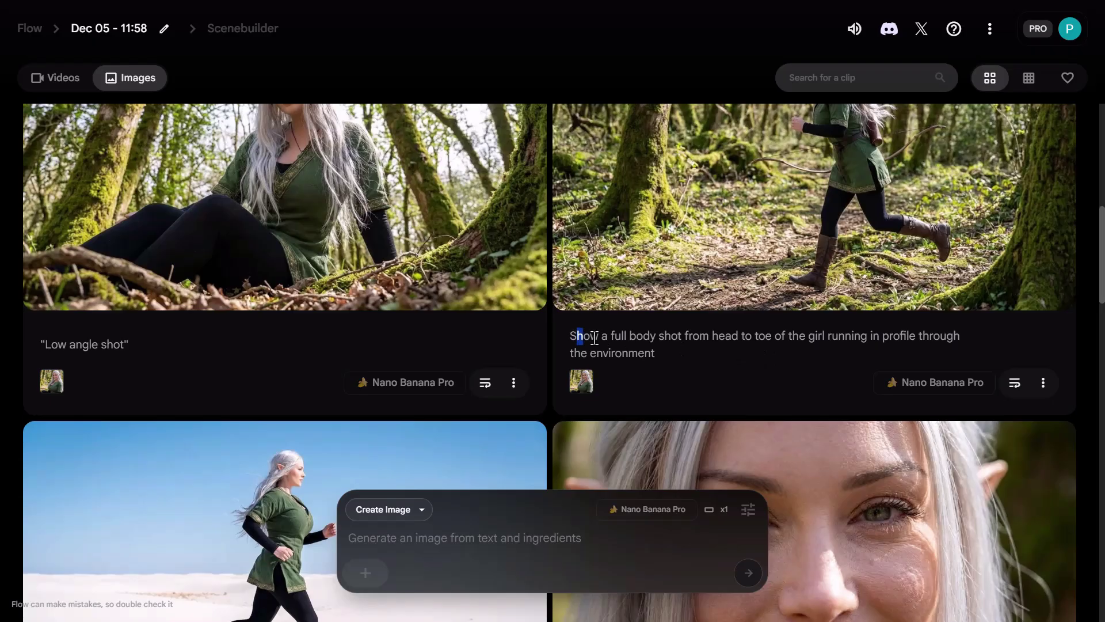
click(770, 339)
Step: Select the 'Low angle shot' caption beneath the seated elf image
scroll(564, 330, up, 3)
scroll(634, 357, down, 1)
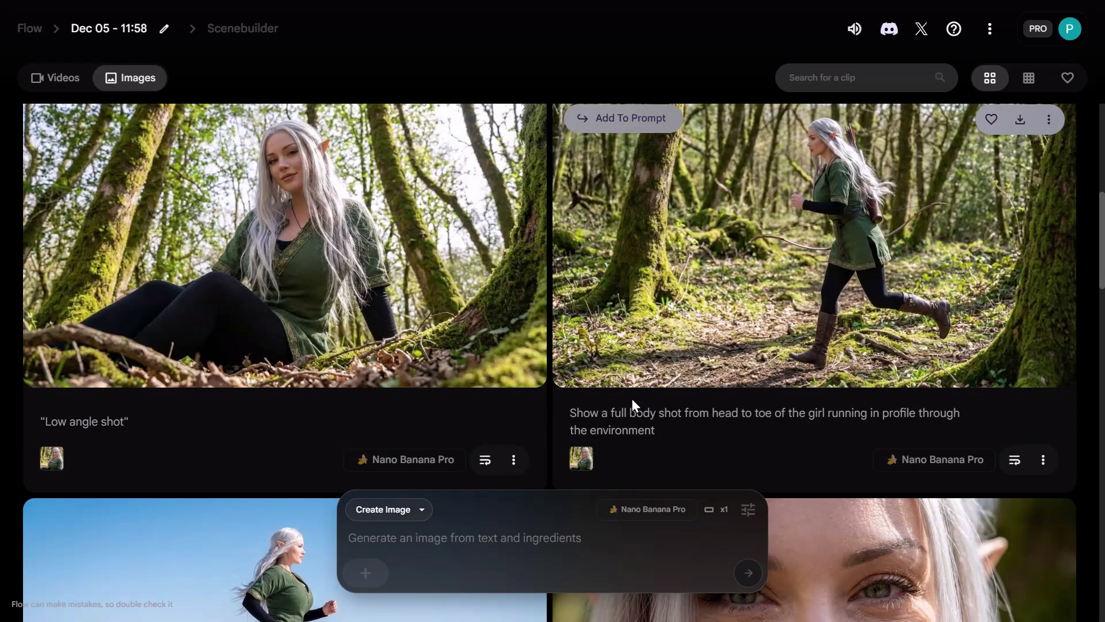
scroll(610, 374, down, 3)
scroll(638, 346, up, 3)
scroll(299, 384, up, 2)
scroll(693, 436, down, 3)
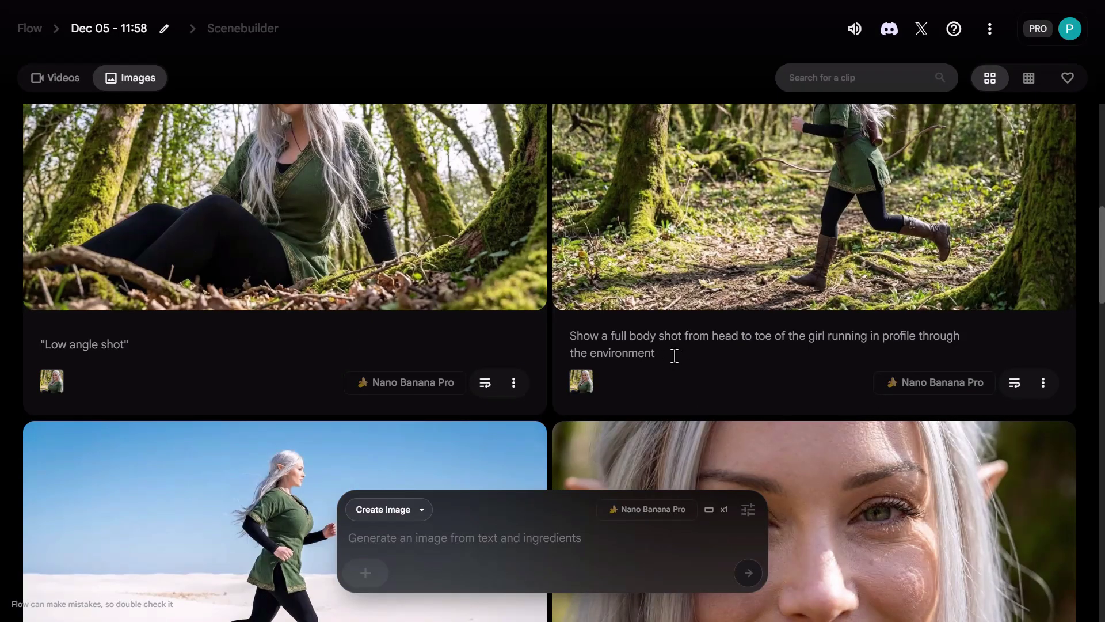
scroll(115, 523, up, 3)
drag(44, 497, 125, 498)
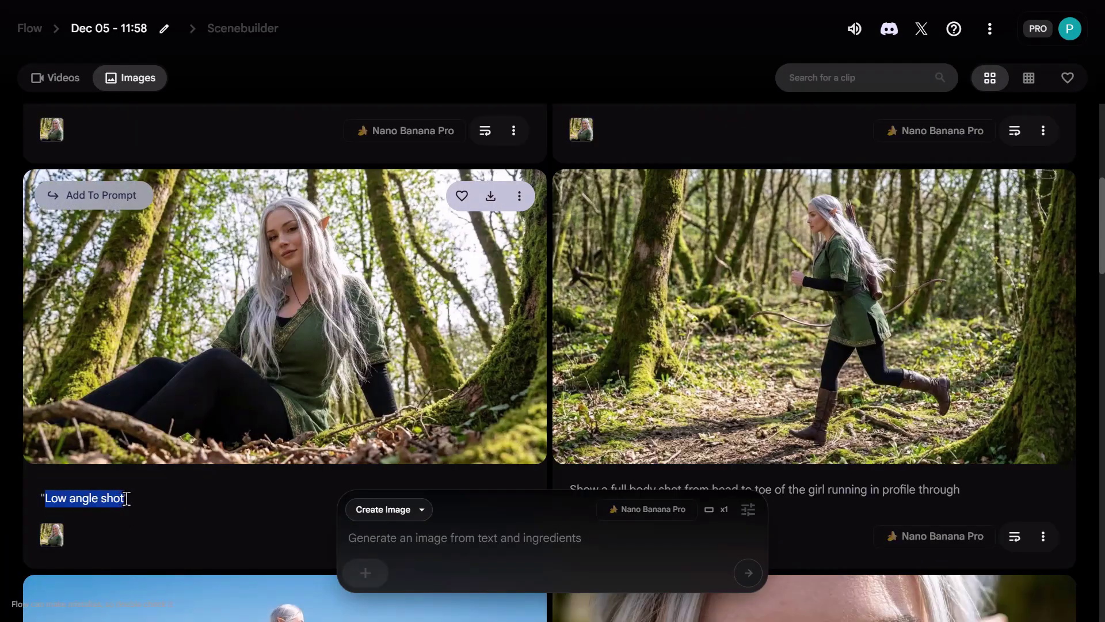
click(270, 387)
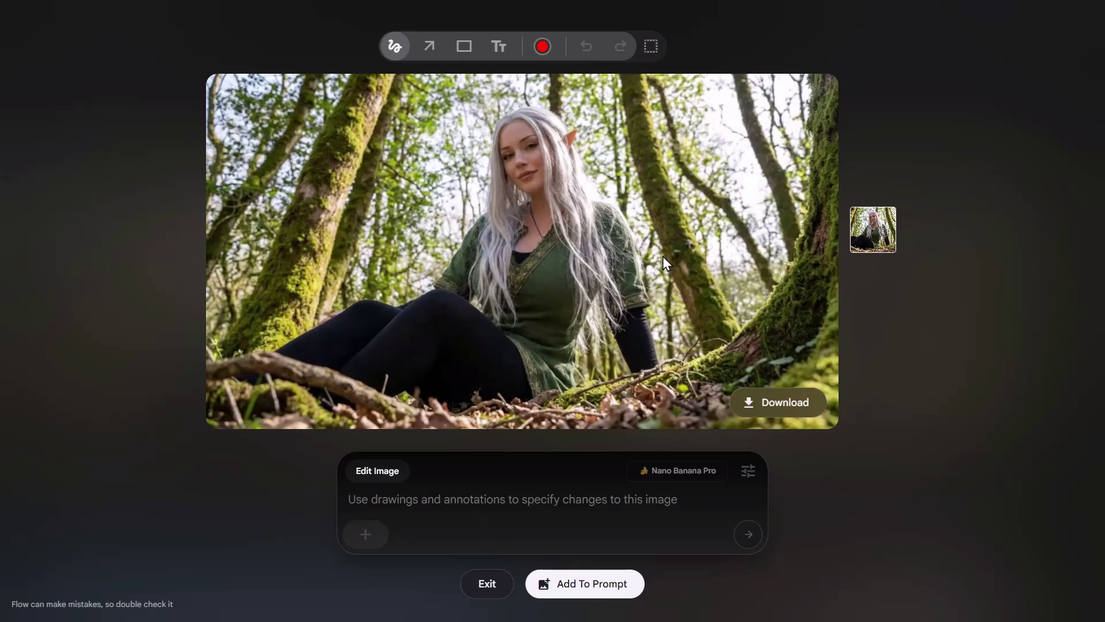
key(Escape)
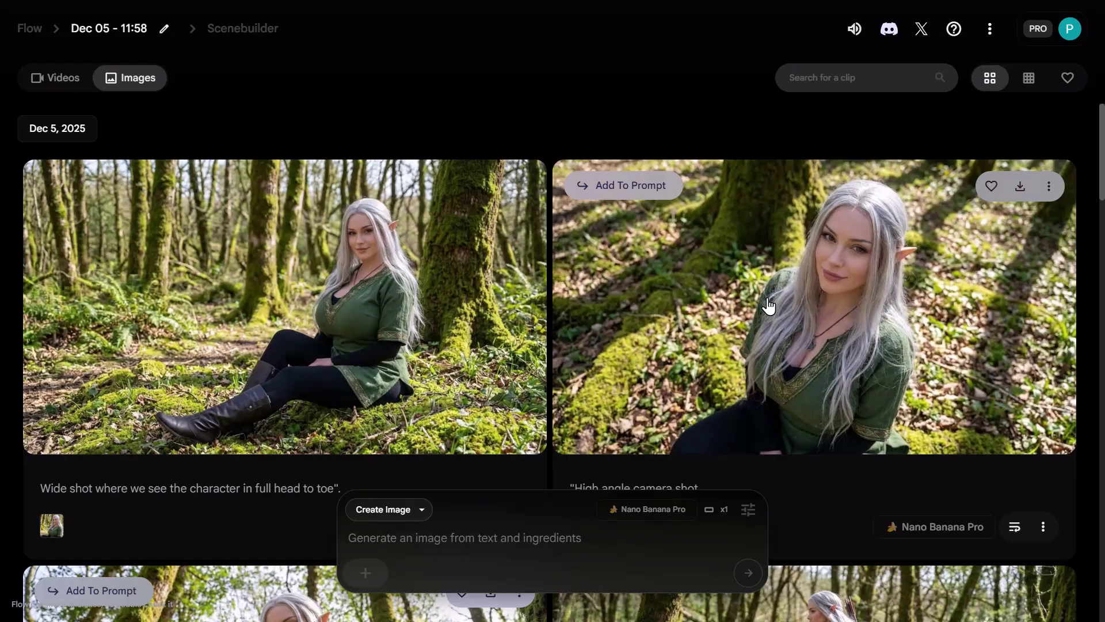
scroll(758, 331, down, 3)
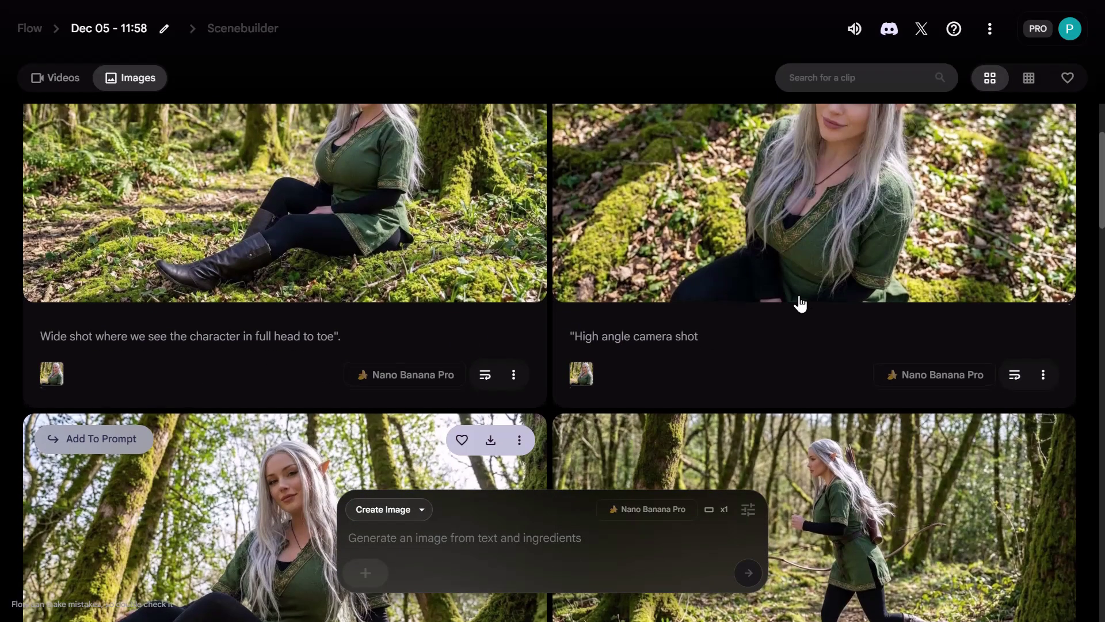
scroll(766, 293, up, 3)
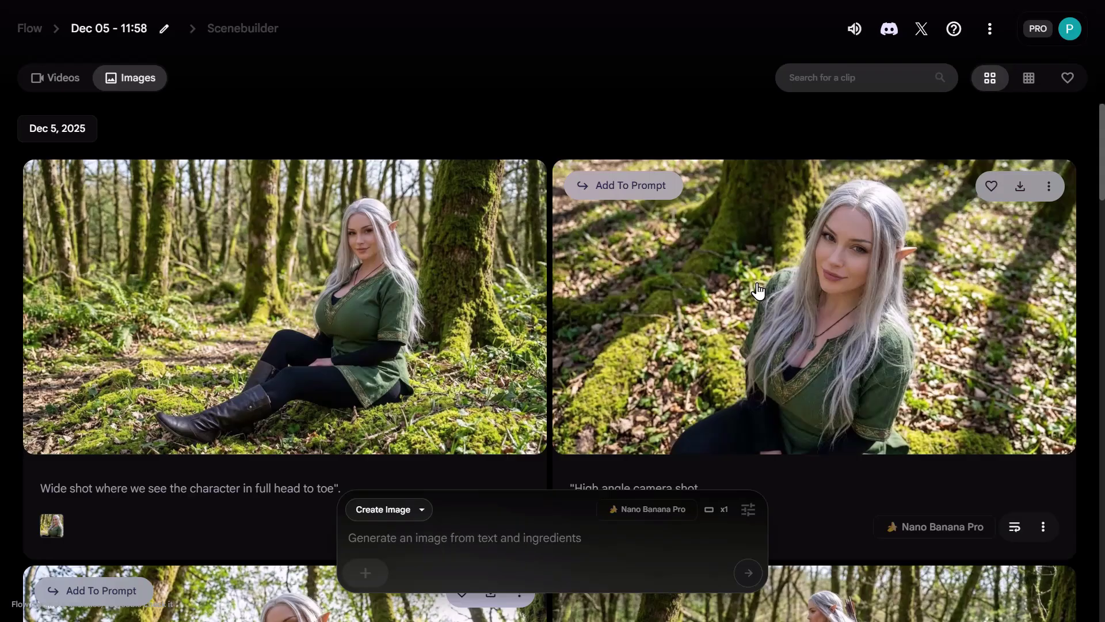
drag(698, 487, 741, 348)
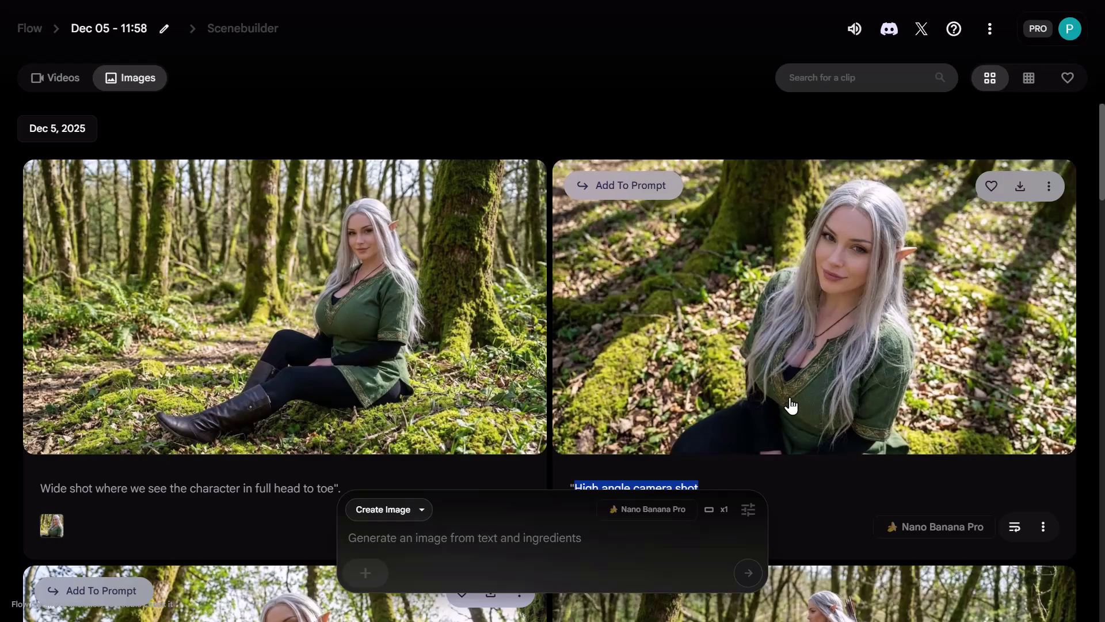
double_click(53, 480)
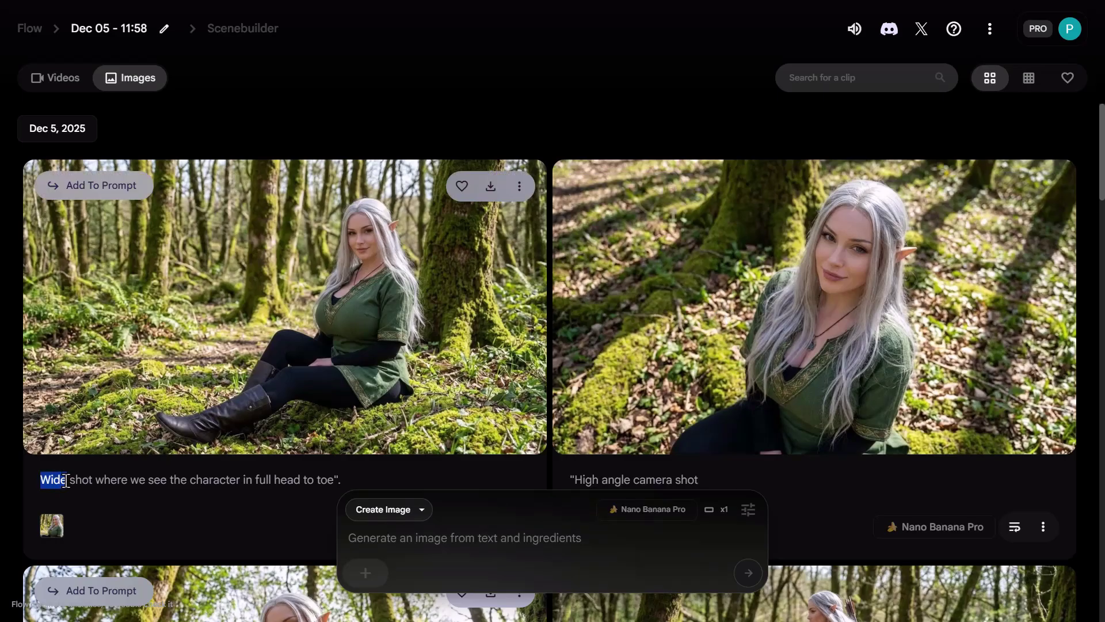
scroll(176, 482, down, 1)
drag(186, 403, 247, 405)
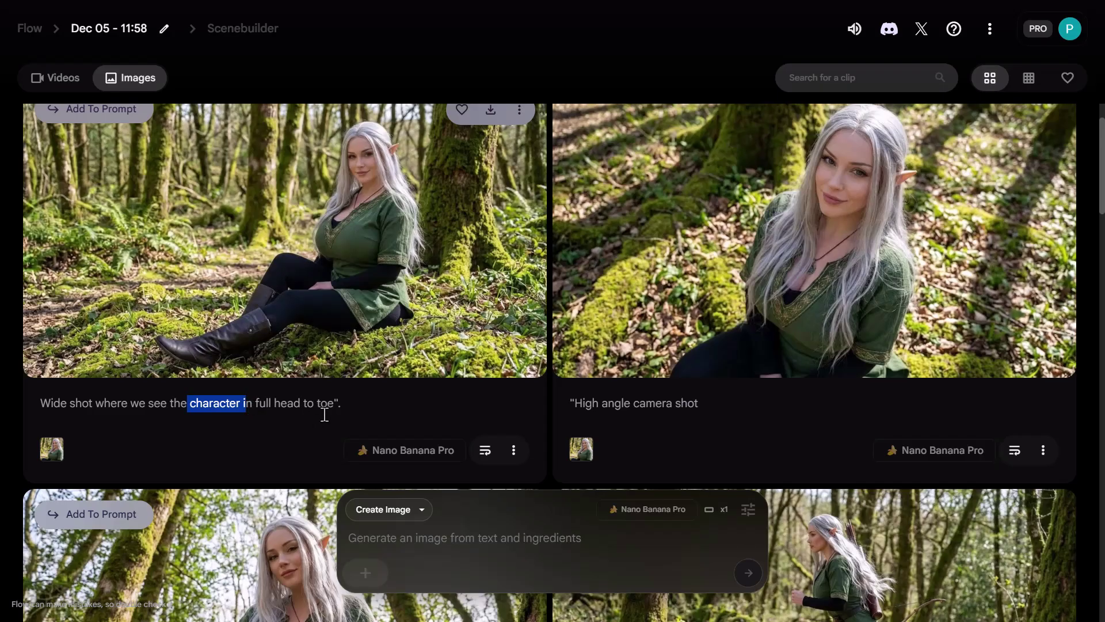
scroll(296, 421, up, 1)
click(315, 333)
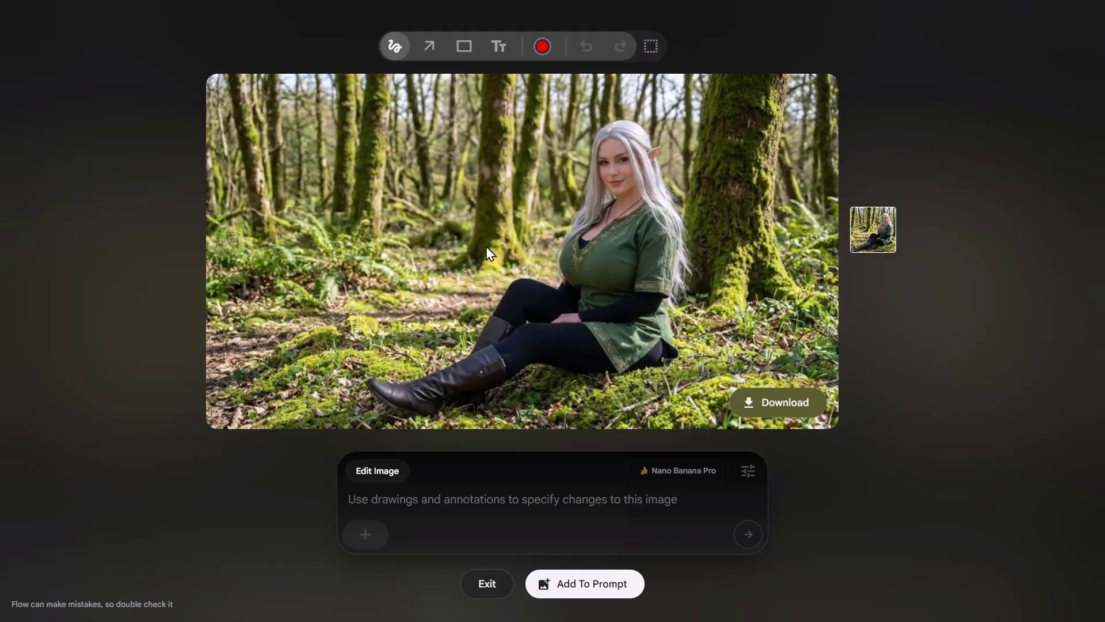
click(488, 584)
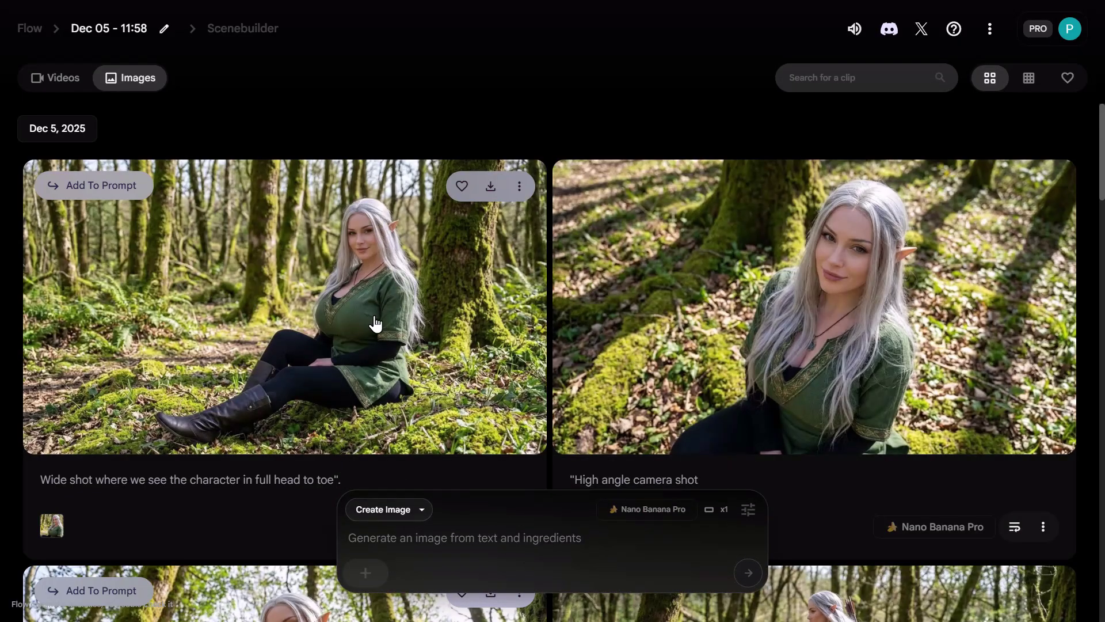
Step: Attach the wide shot card's reference image to the prompt as an ingredient
scroll(333, 327, down, 7)
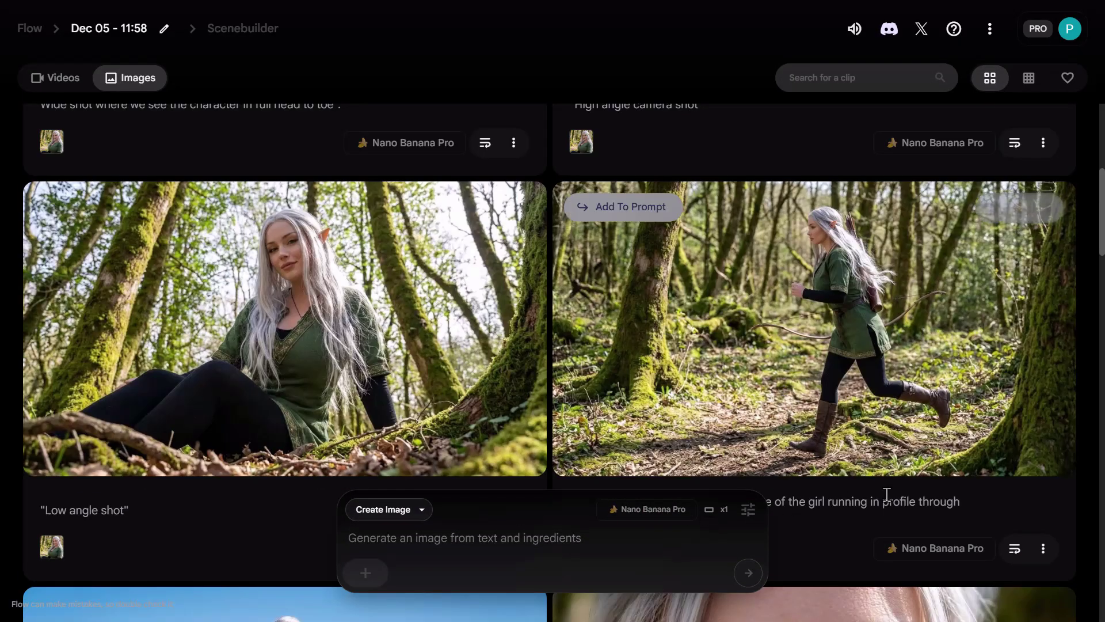
scroll(785, 428, down, 1)
drag(712, 427, 832, 427)
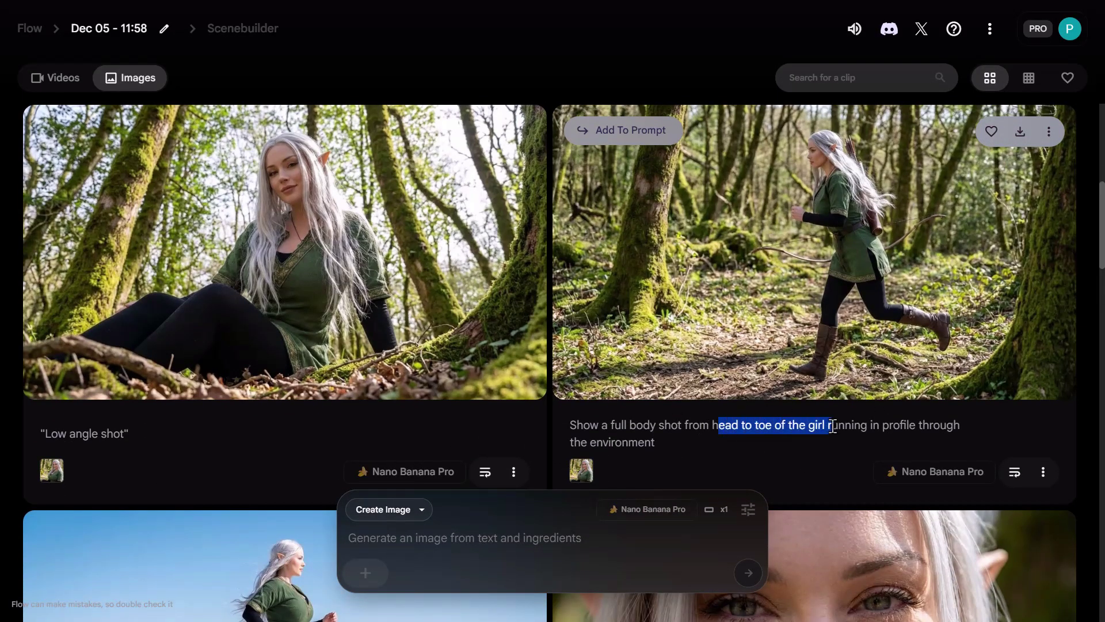
scroll(829, 403, up, 3)
scroll(832, 381, up, 6)
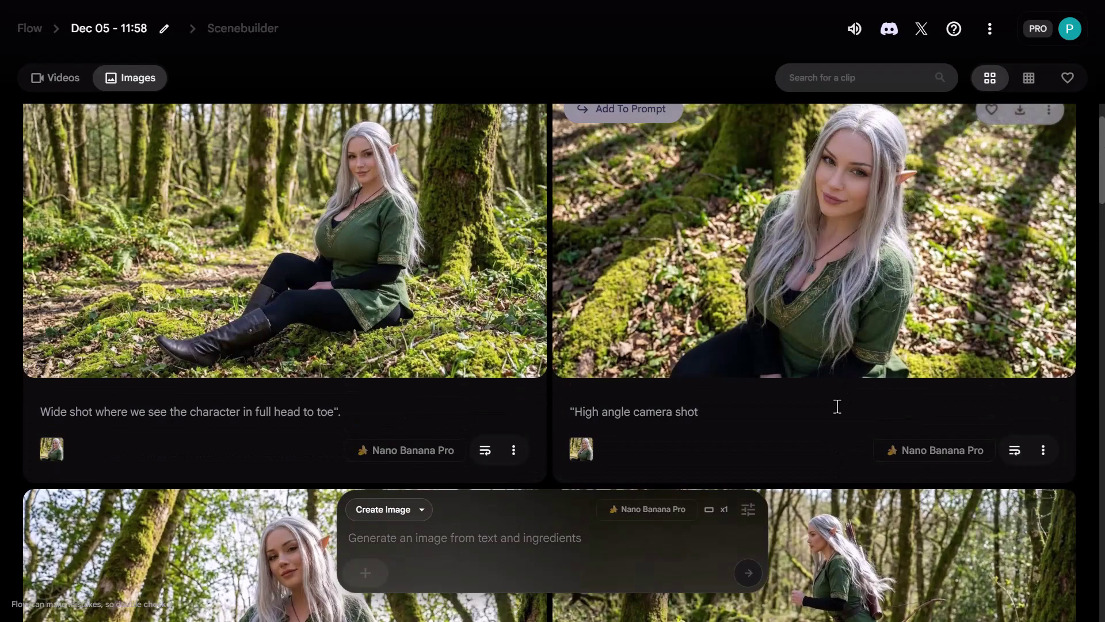
scroll(817, 452, down, 4)
scroll(777, 431, up, 3)
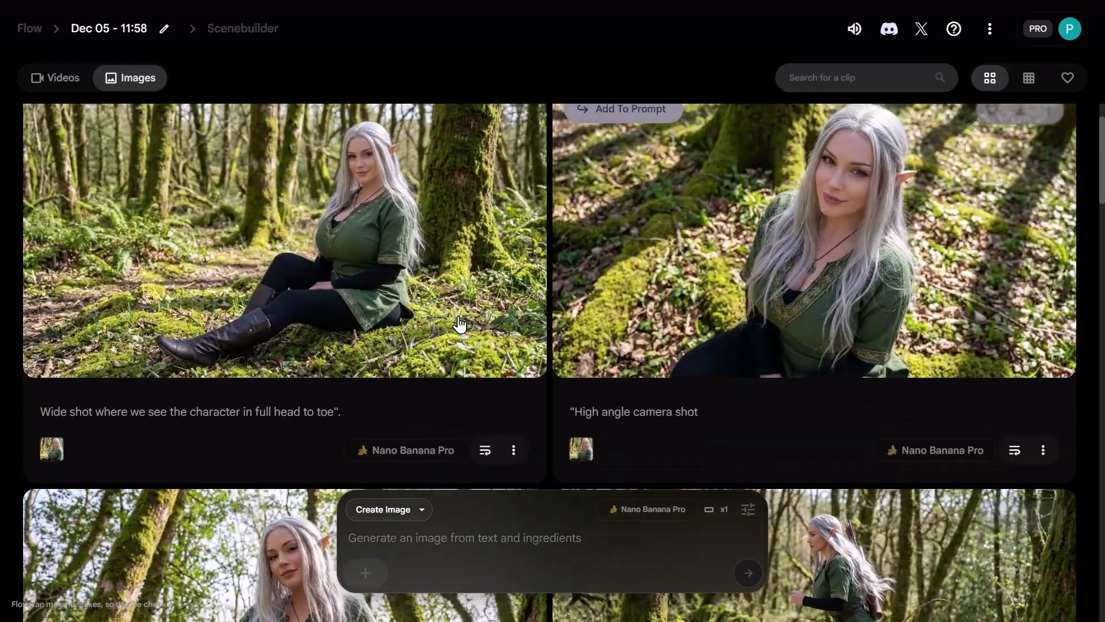
scroll(674, 402, up, 1)
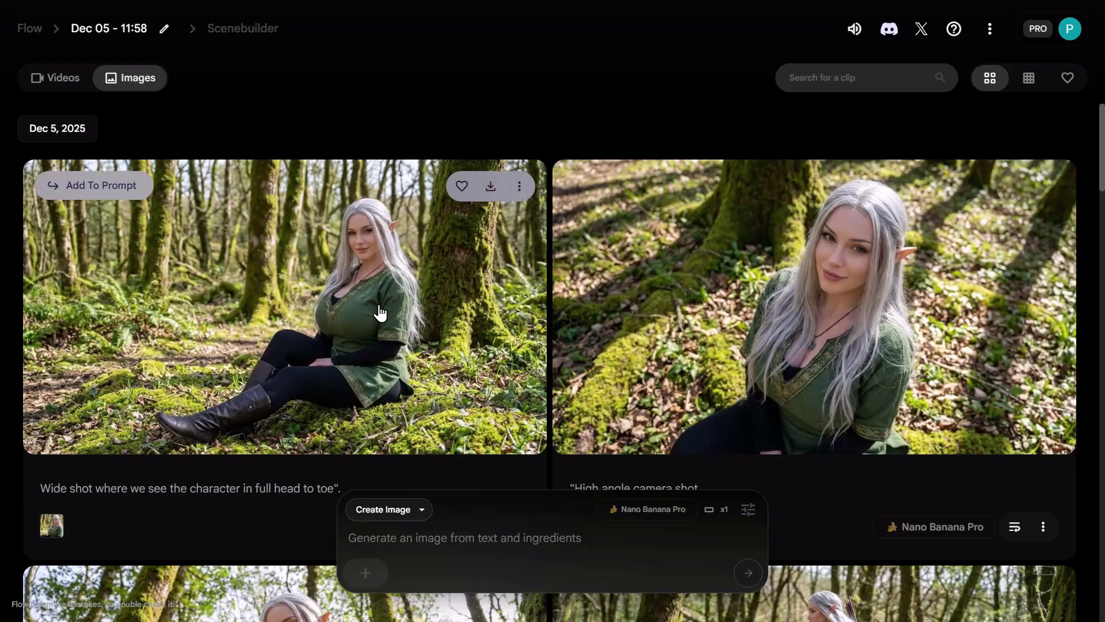
scroll(701, 387, down, 4)
scroll(518, 461, up, 4)
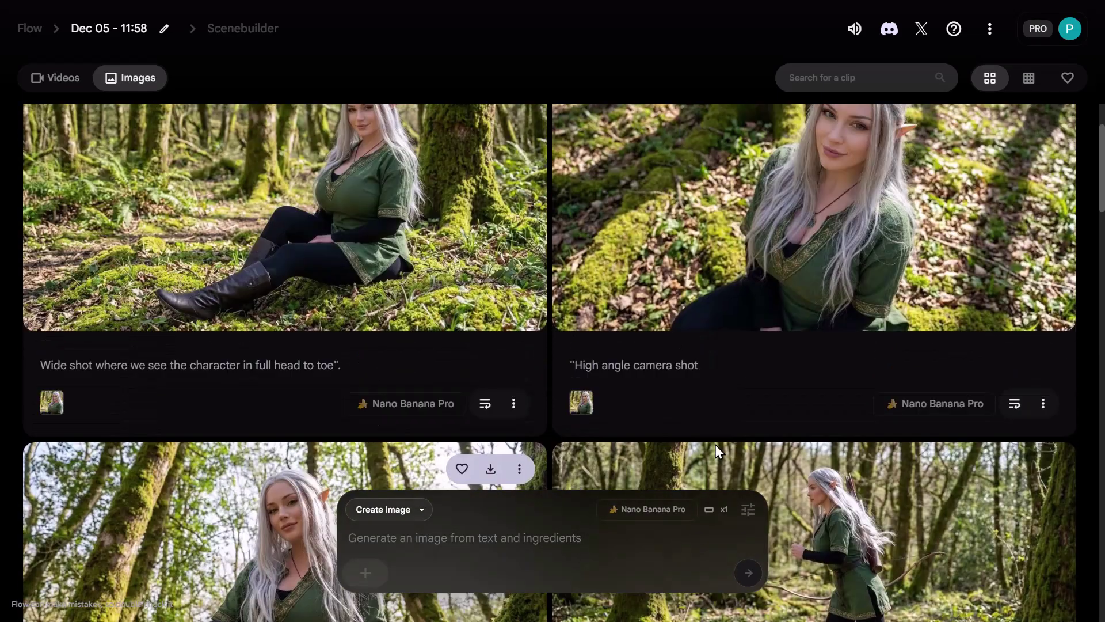
drag(52, 527, 363, 573)
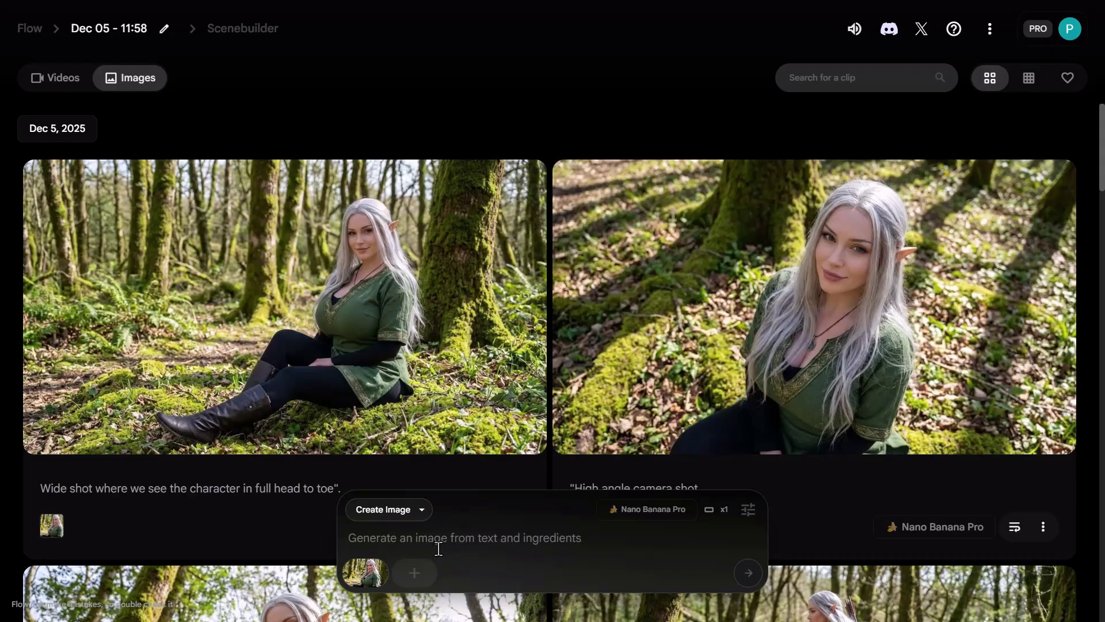
Step: Paste the prompt 'Bird's eye view' and submit it to generate the image
text(Bird's eye view")
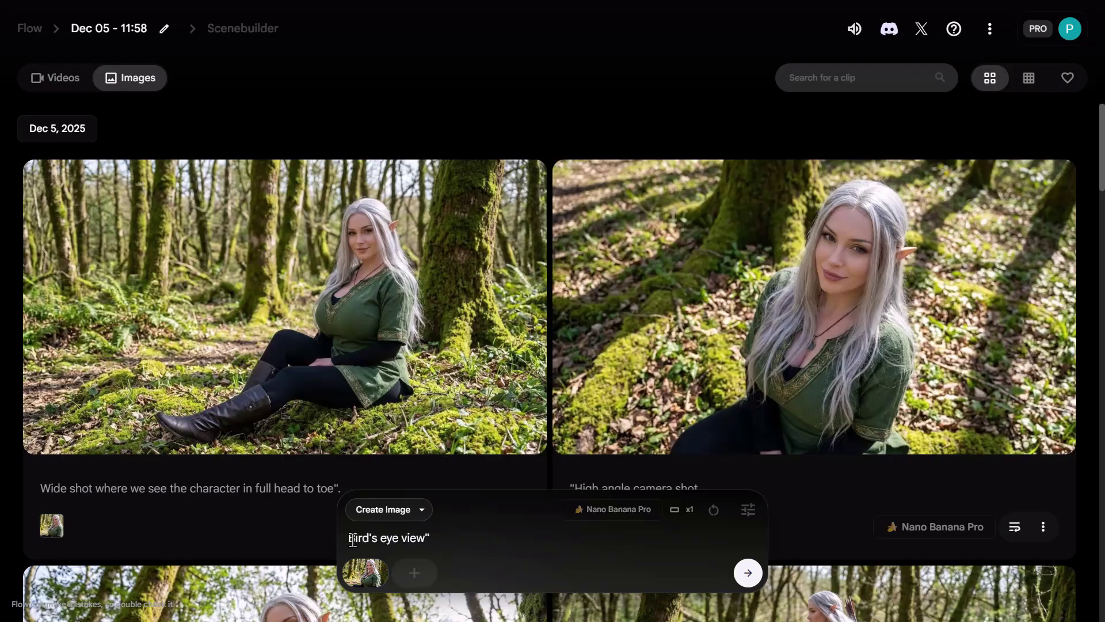
drag(349, 538, 433, 536)
click(442, 534)
key(Return)
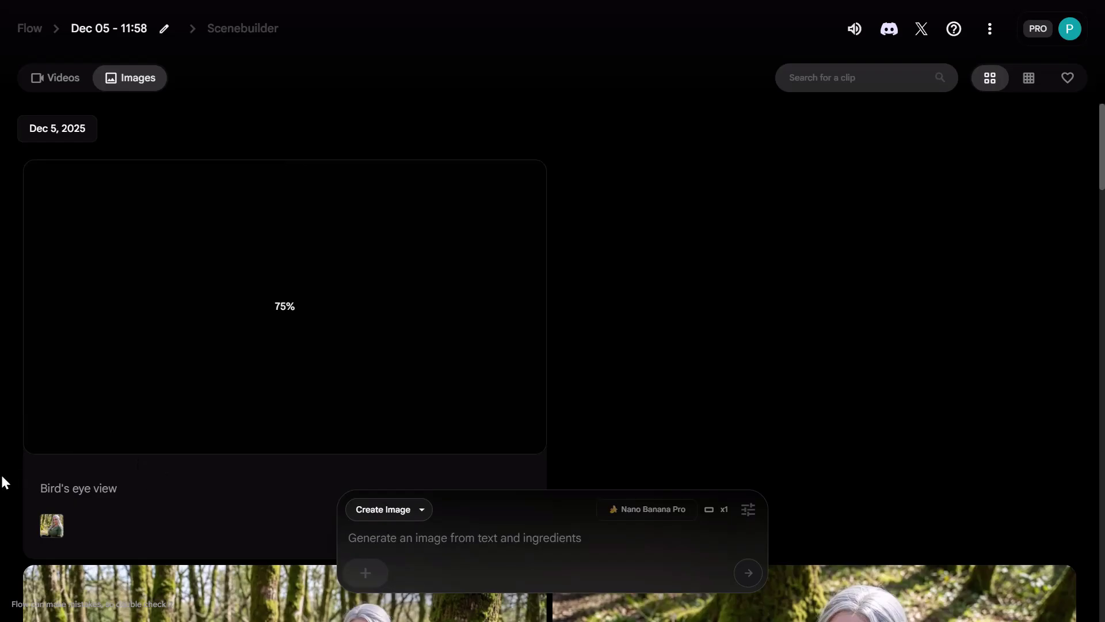
Step: Drag the Bird's eye view card's reference image into the prompt's ingredient slot
scroll(50, 488, down, 3)
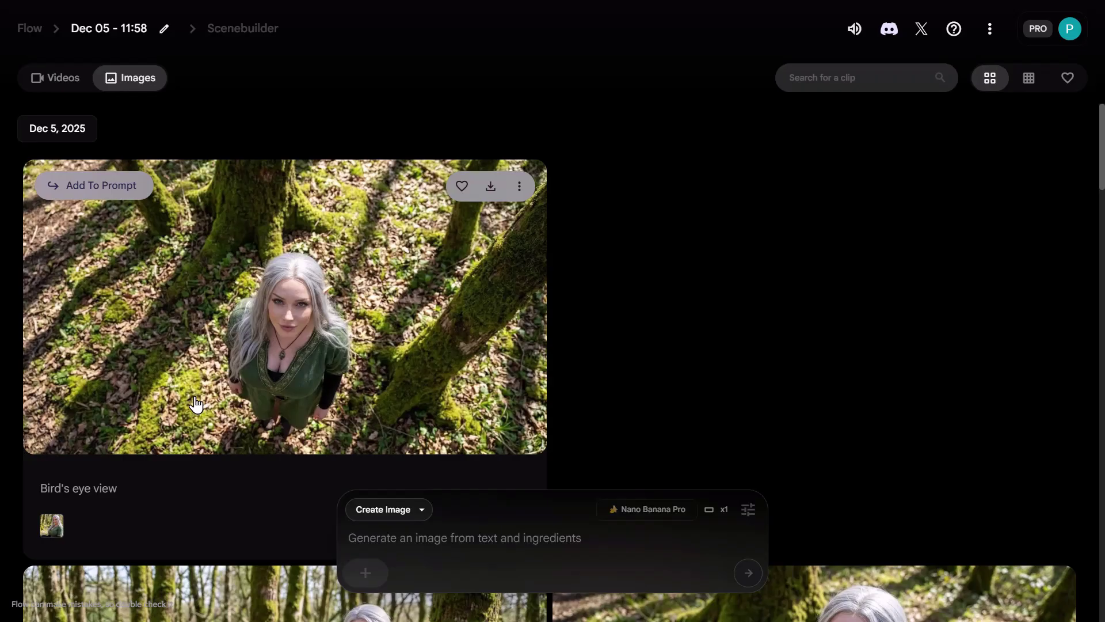
drag(51, 525, 414, 532)
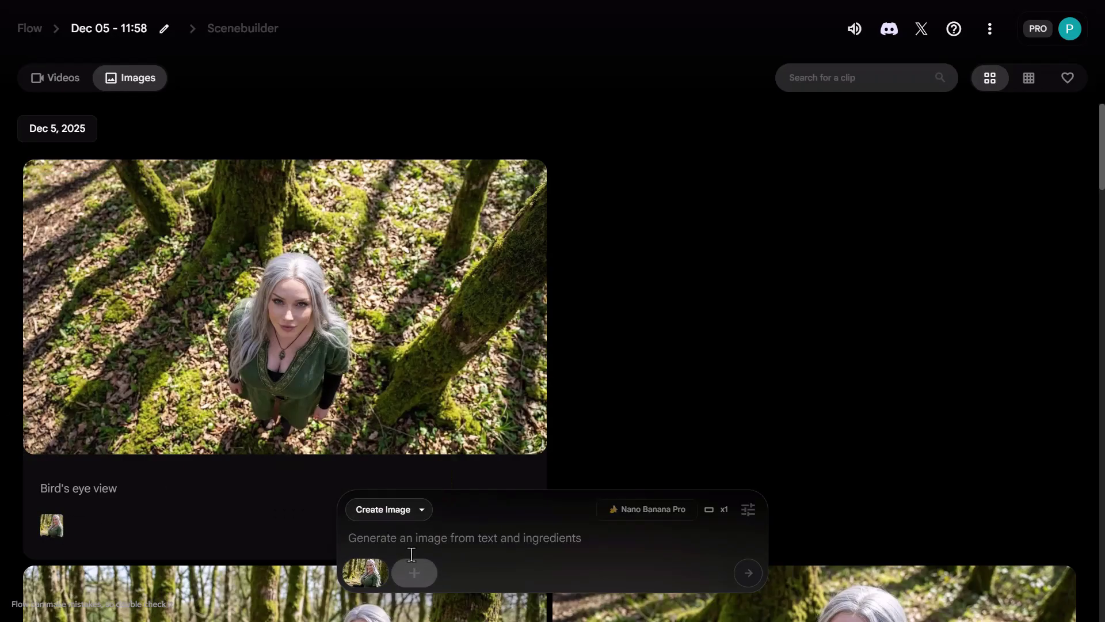
Step: Switch to Frames to Video (16:9, 2 outputs, Veo 3.1 - Fast) with prompt 'Create a video of this character running.'
click(422, 517)
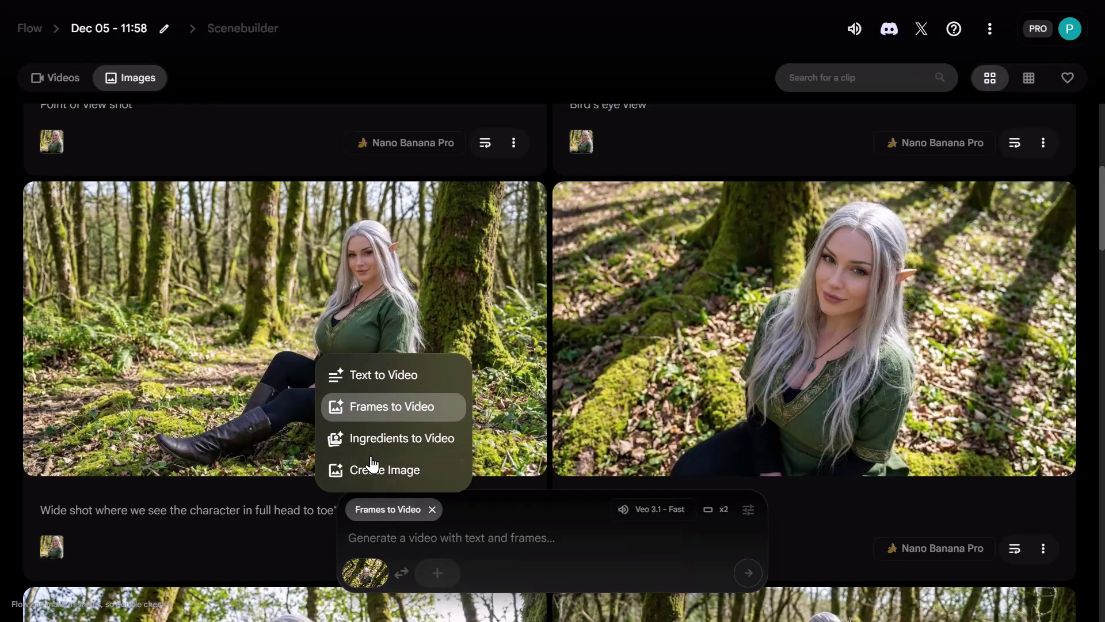
click(384, 407)
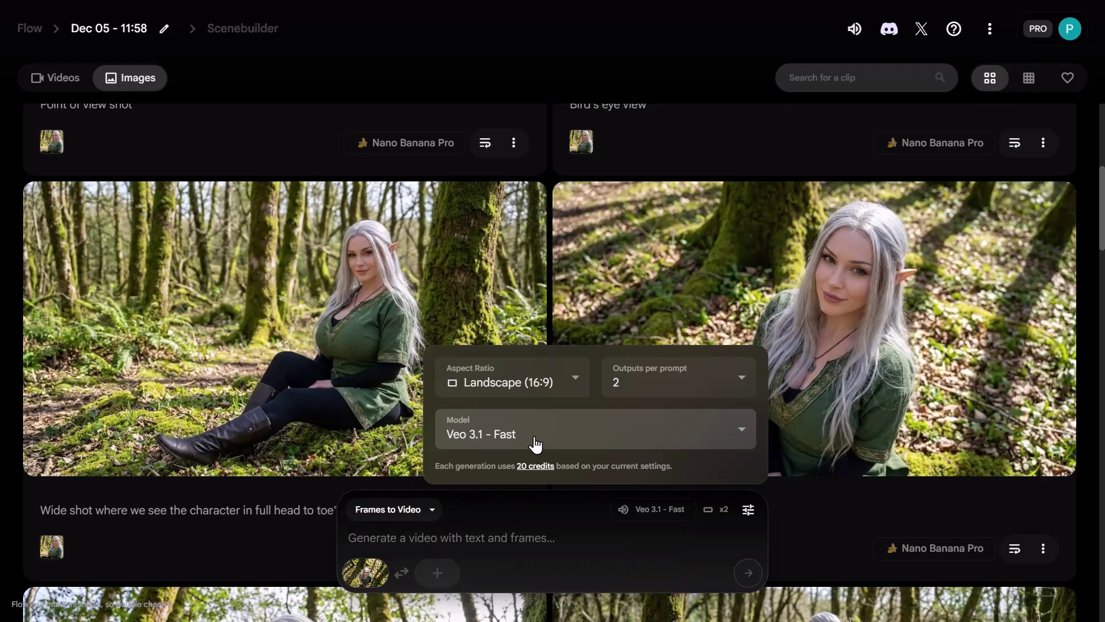
scroll(402, 494, down, 5)
click(415, 518)
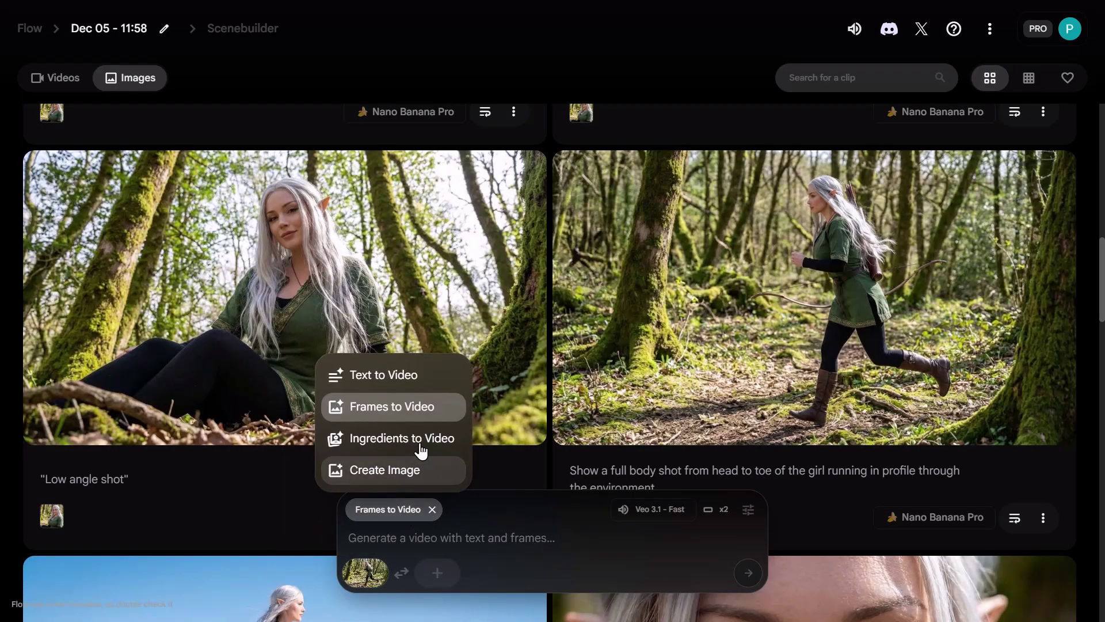
click(458, 543)
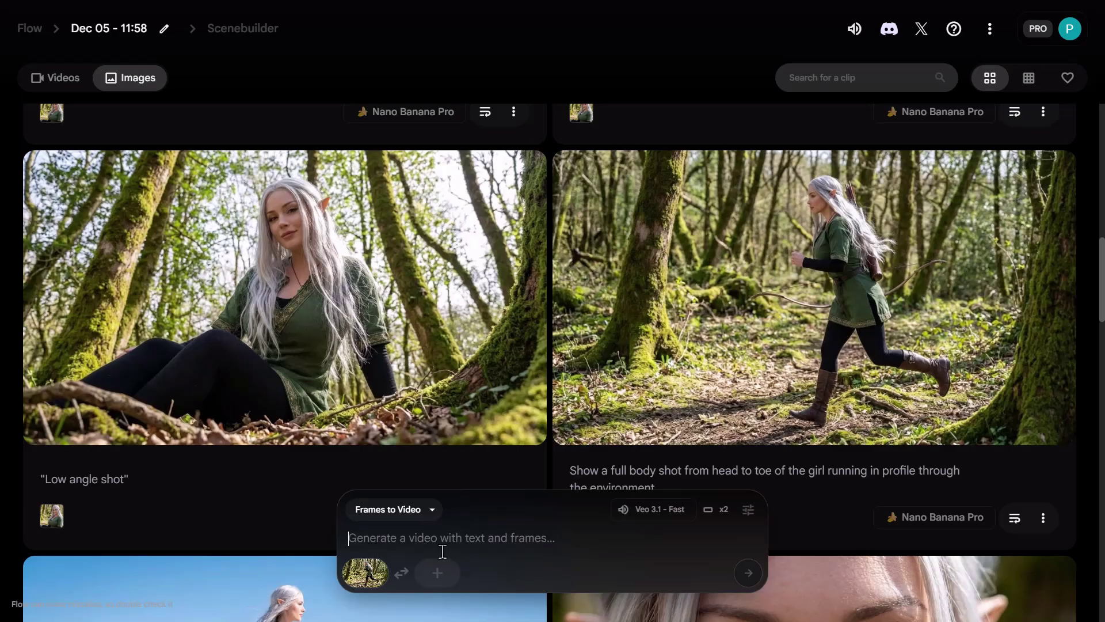
scroll(494, 346, up, 3)
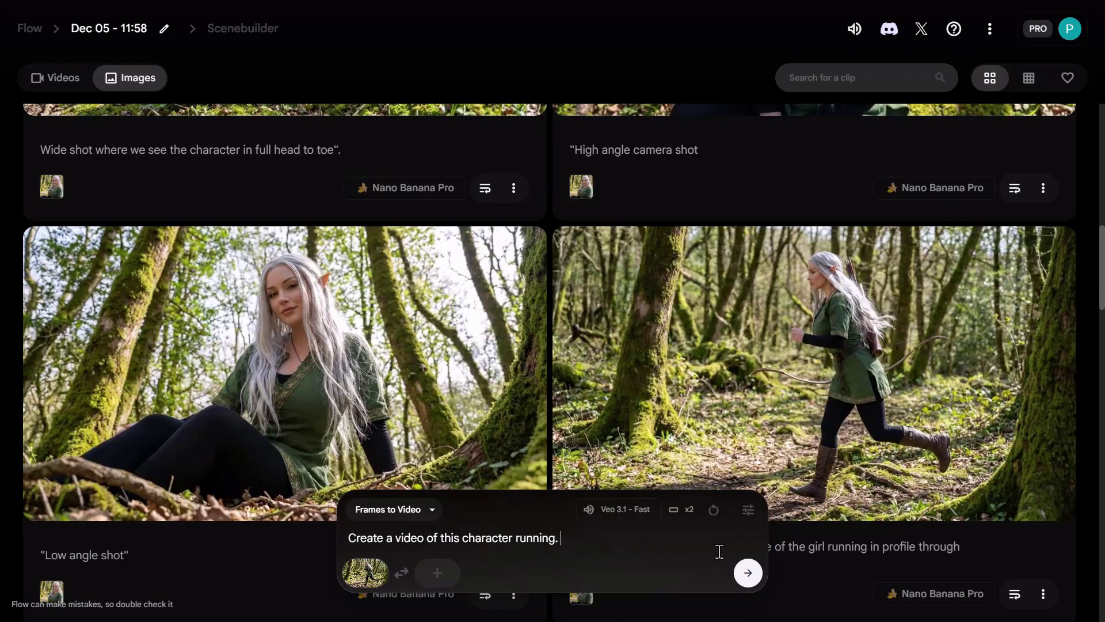
Step: Submit the running-character prompt, then use the High angle and Low angle images as first and last frames
click(761, 576)
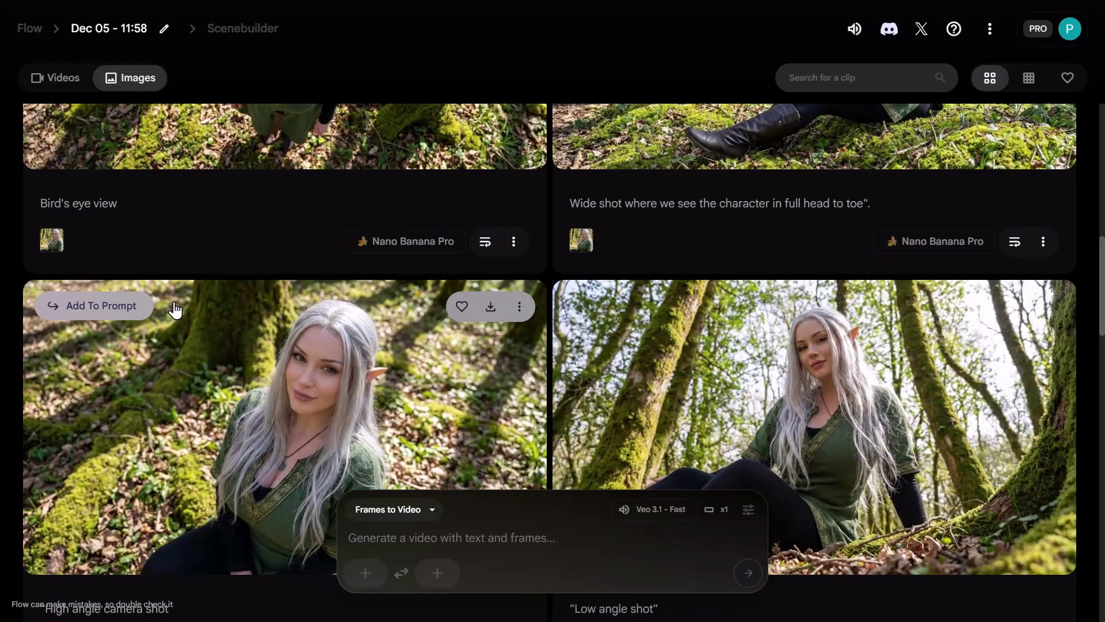
click(145, 315)
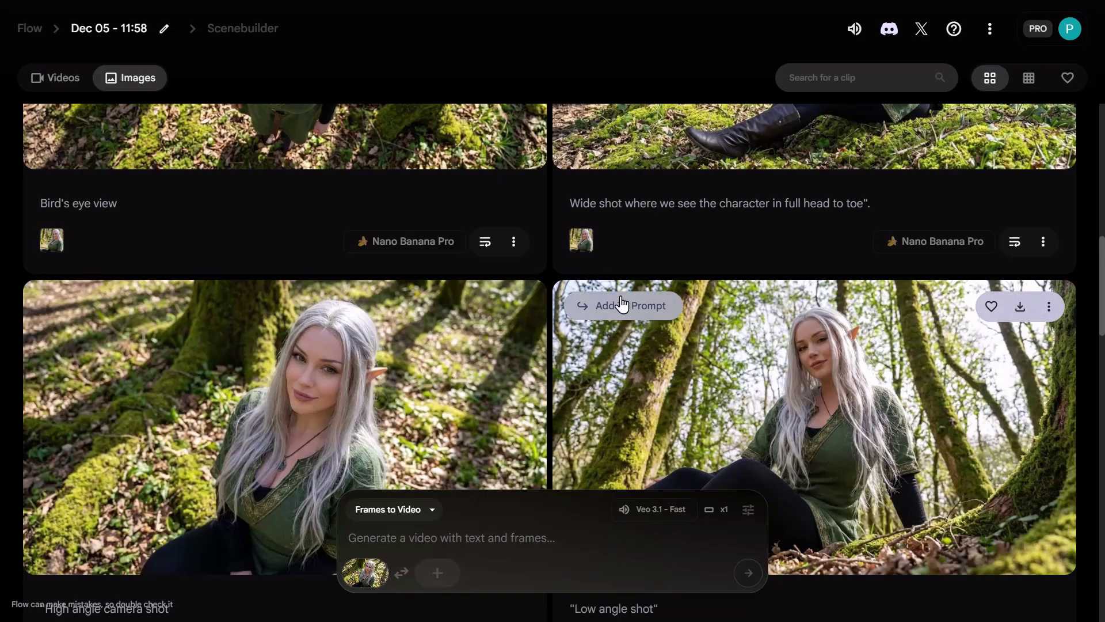
click(632, 317)
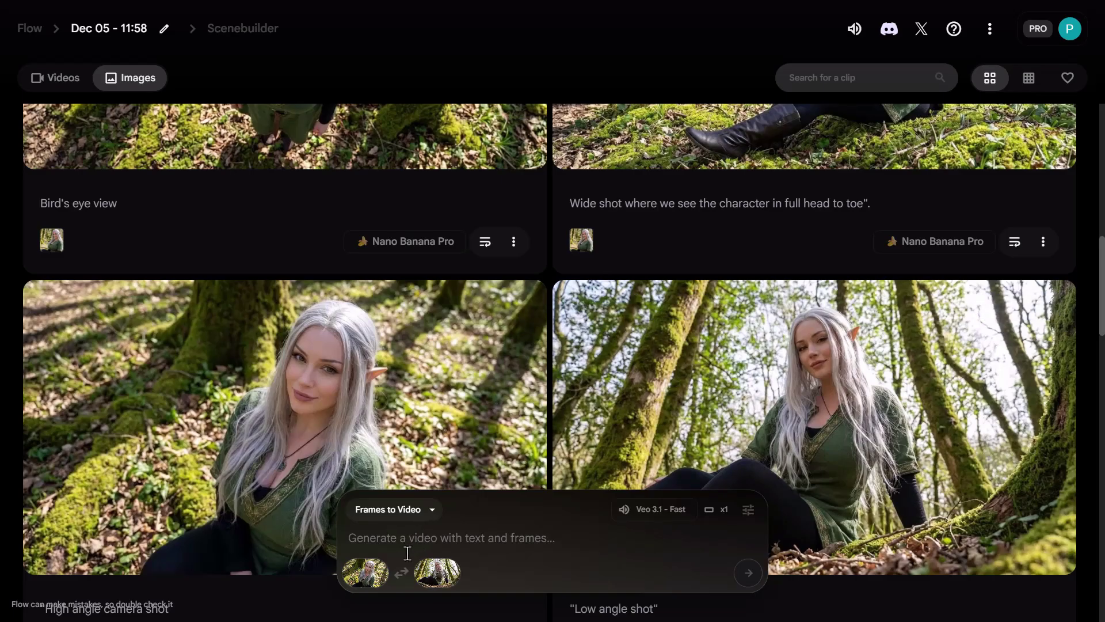
Step: Generate a video between the two frames with the prompt 'animate'
mouse_move(451, 587)
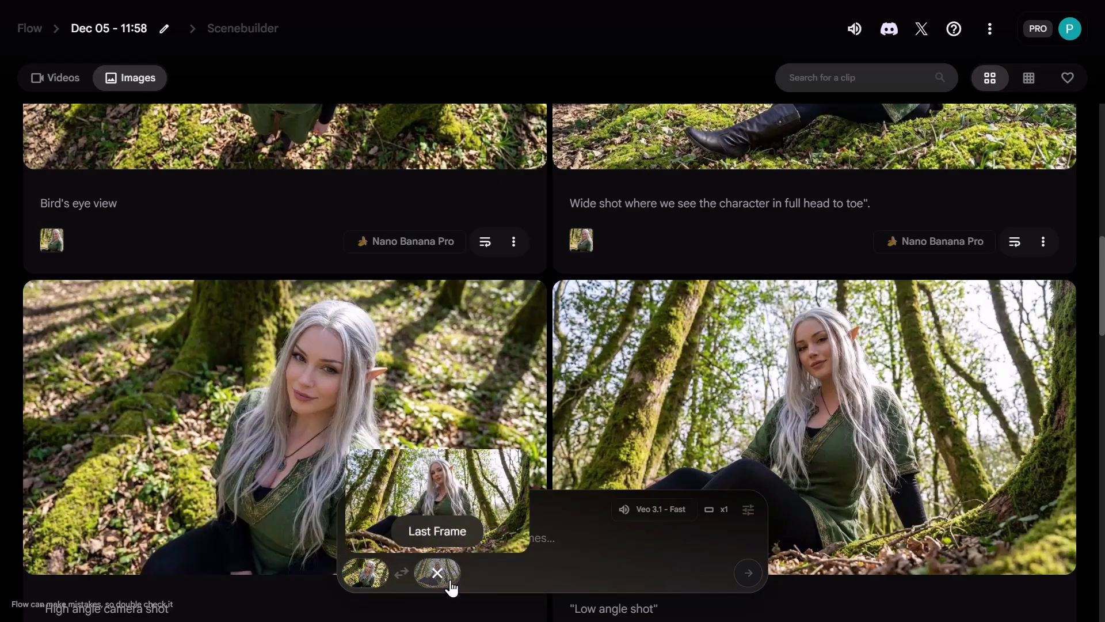
click(543, 553)
text(animate)
click(746, 573)
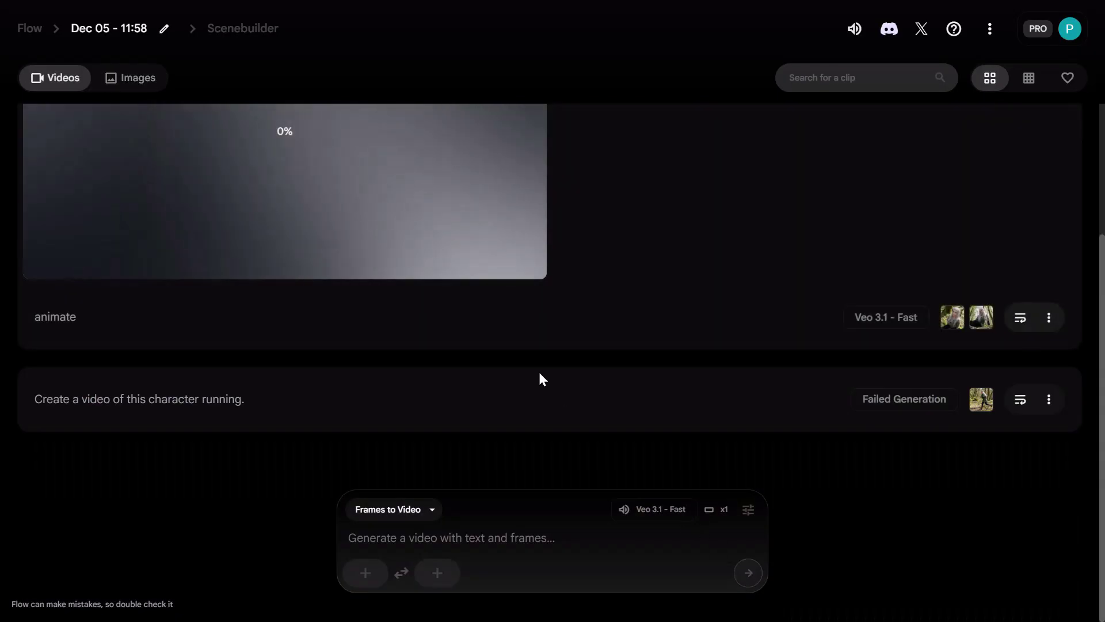